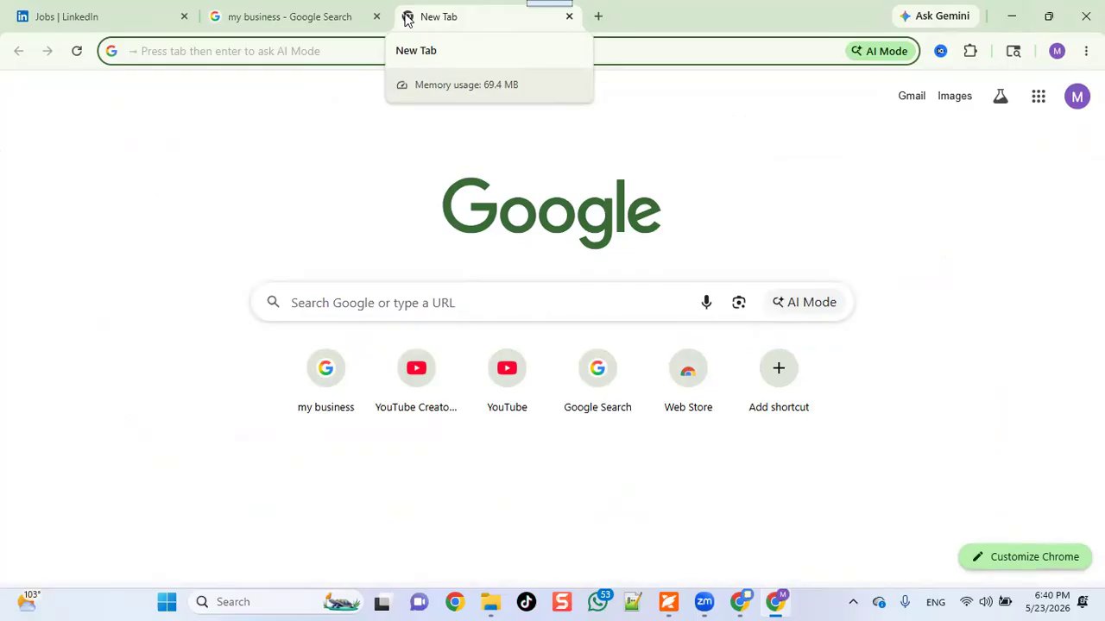
# Go to business.google.com and start creating a new business profile.
pyautogui.click(395, 51)
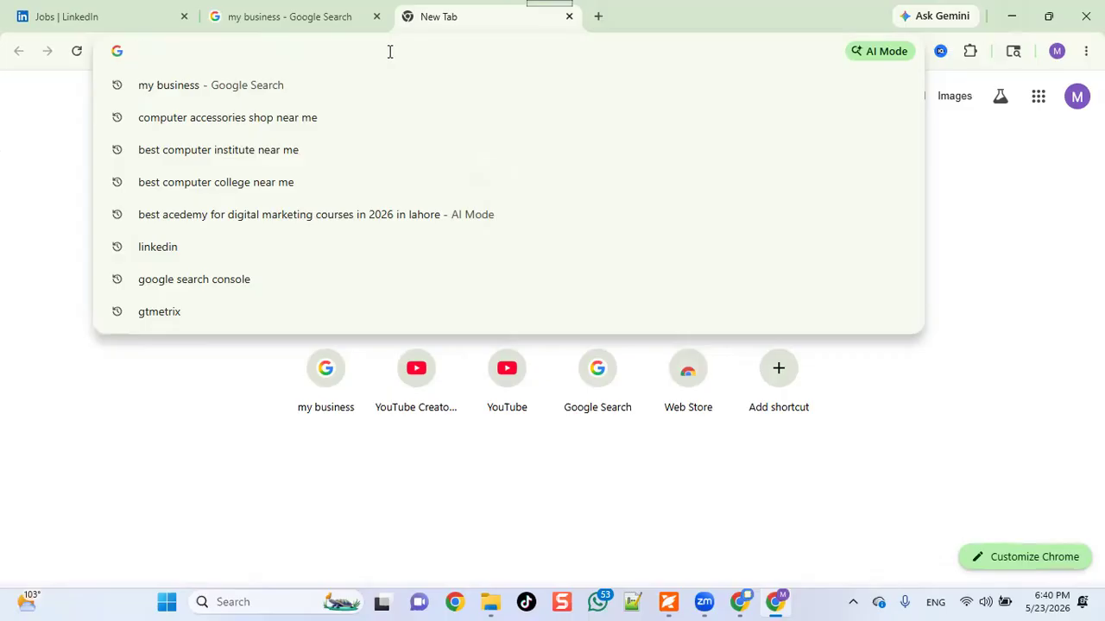
pyautogui.write('business')
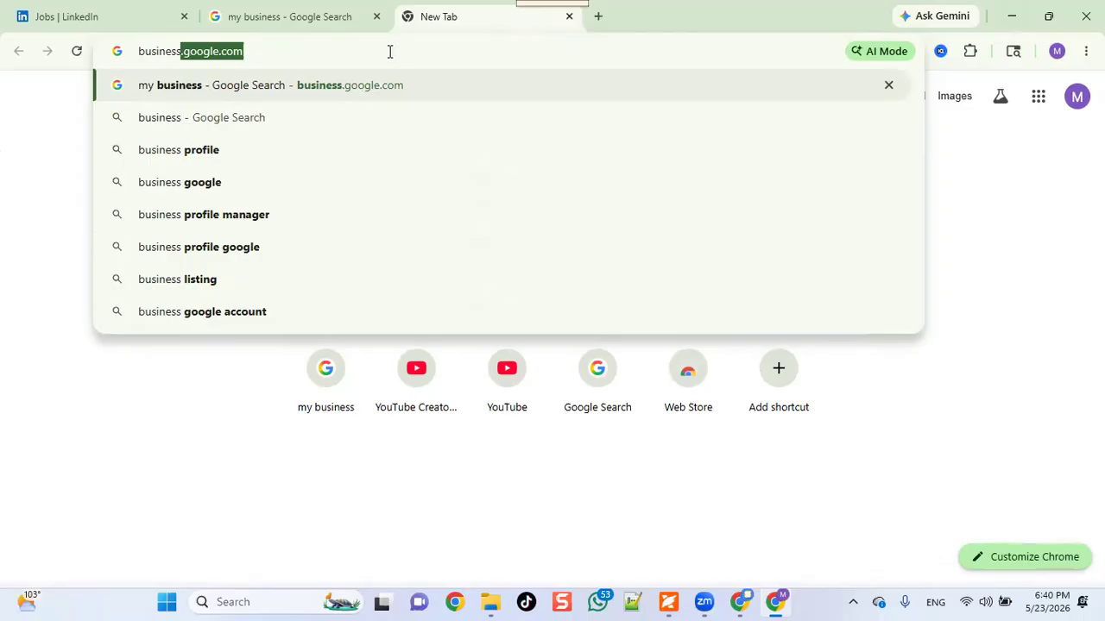
pyautogui.press('Return')
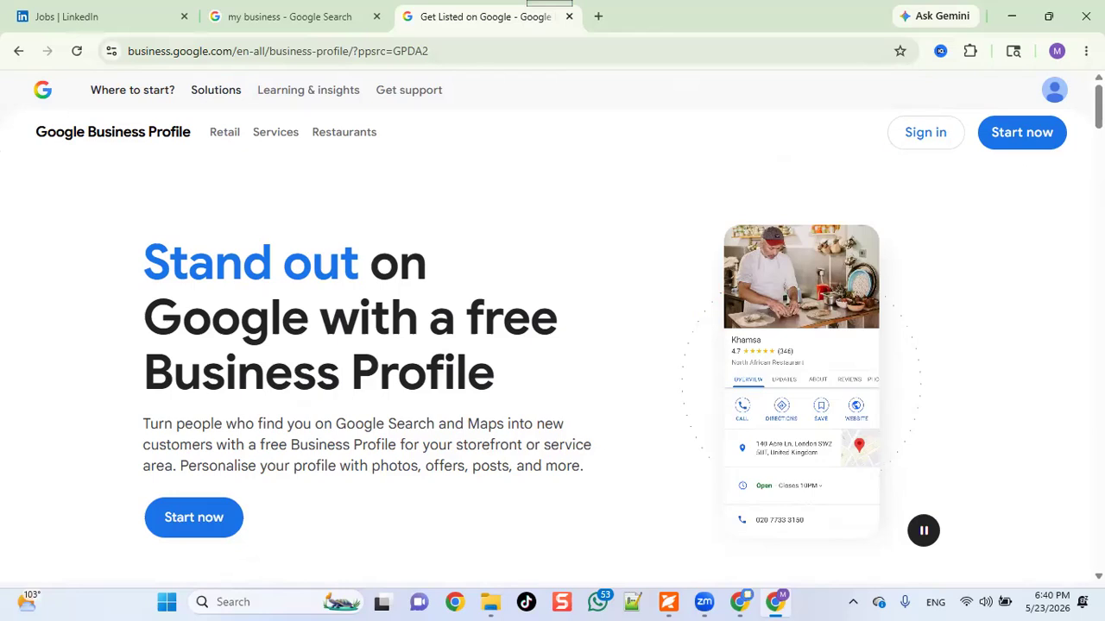
pyautogui.click(924, 138)
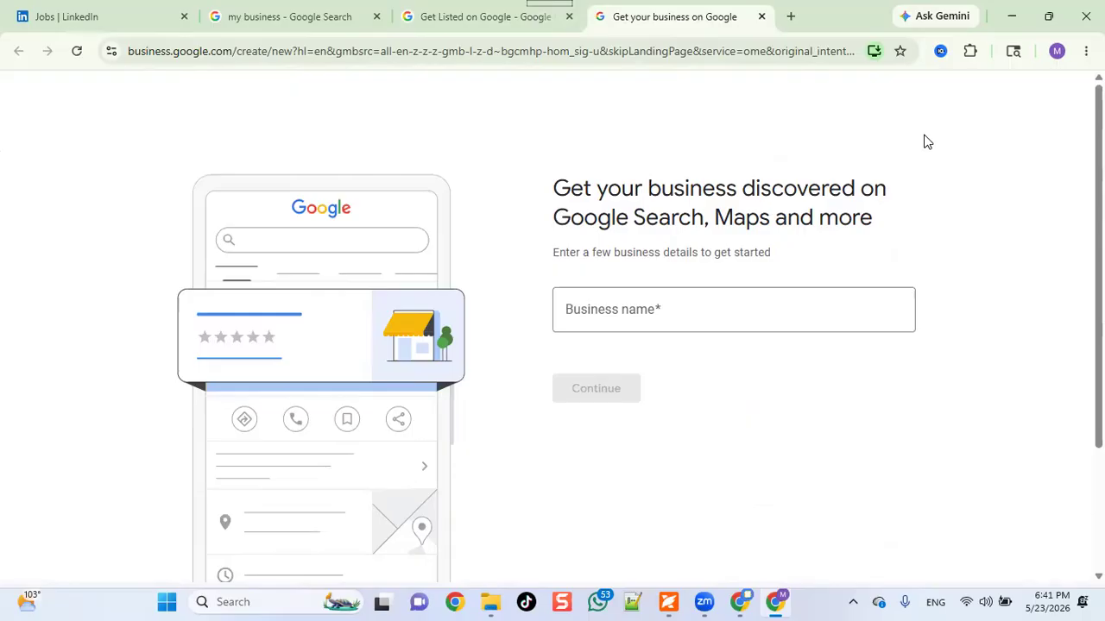
# Enter 'Kaizen Marketing Agency' as the business name, correcting the mistyped 'Kaizen Computer College'.
pyautogui.click(628, 311)
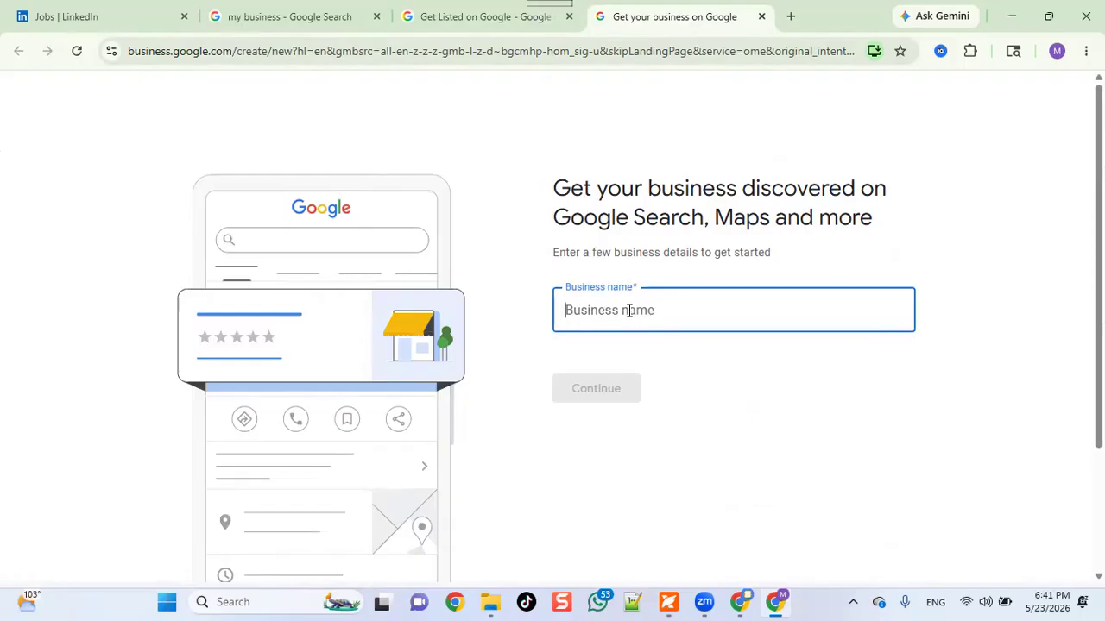
pyautogui.write('Ka')
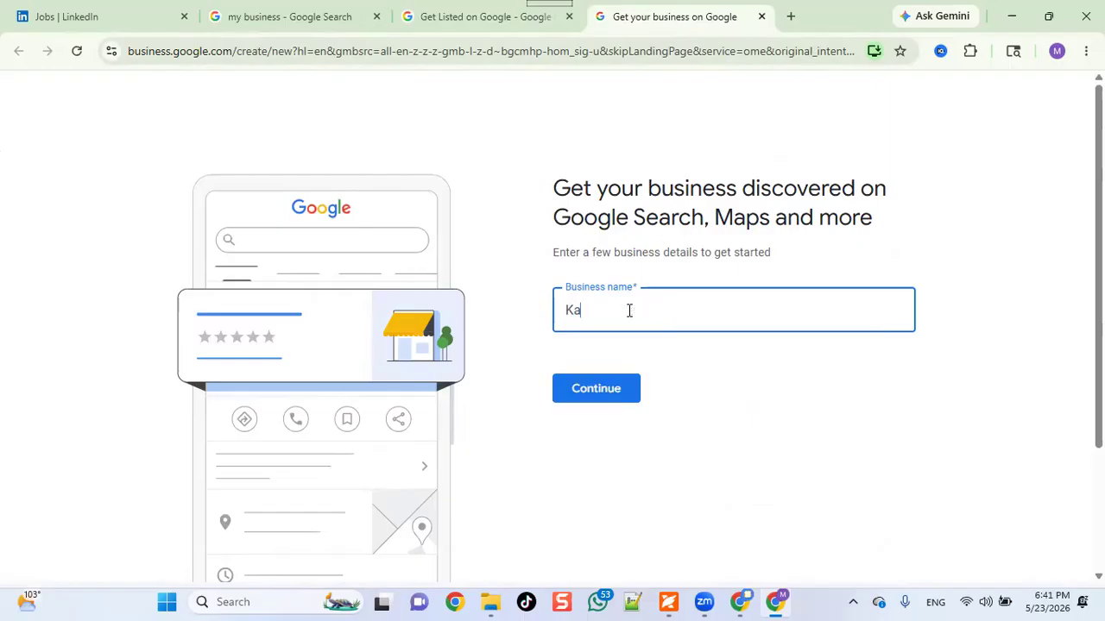
pyautogui.write('izen Computer ')
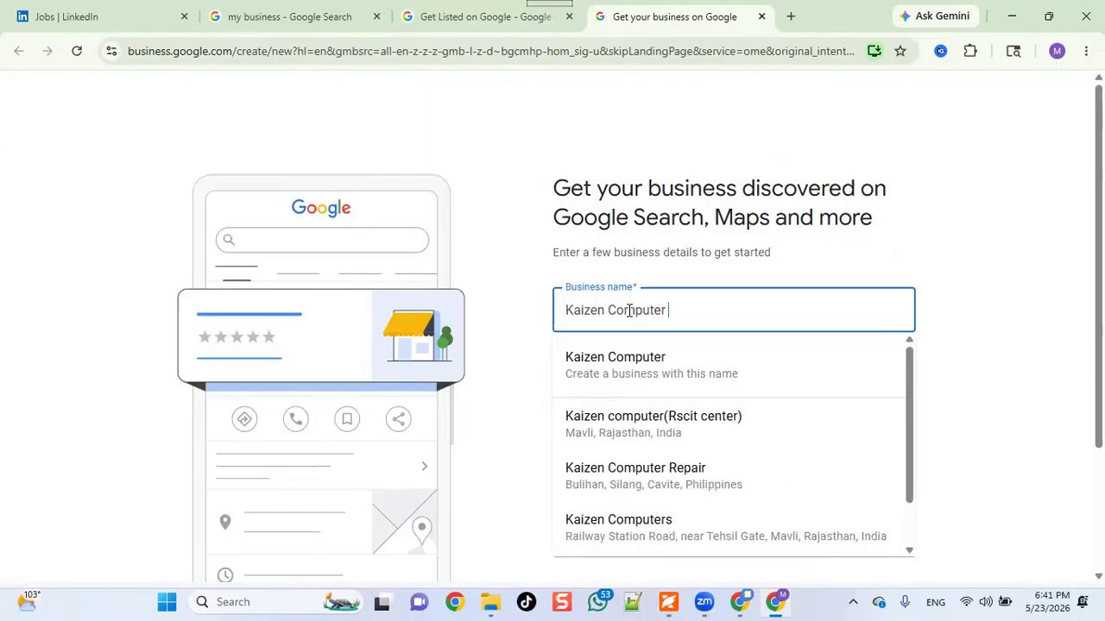
pyautogui.write('College')
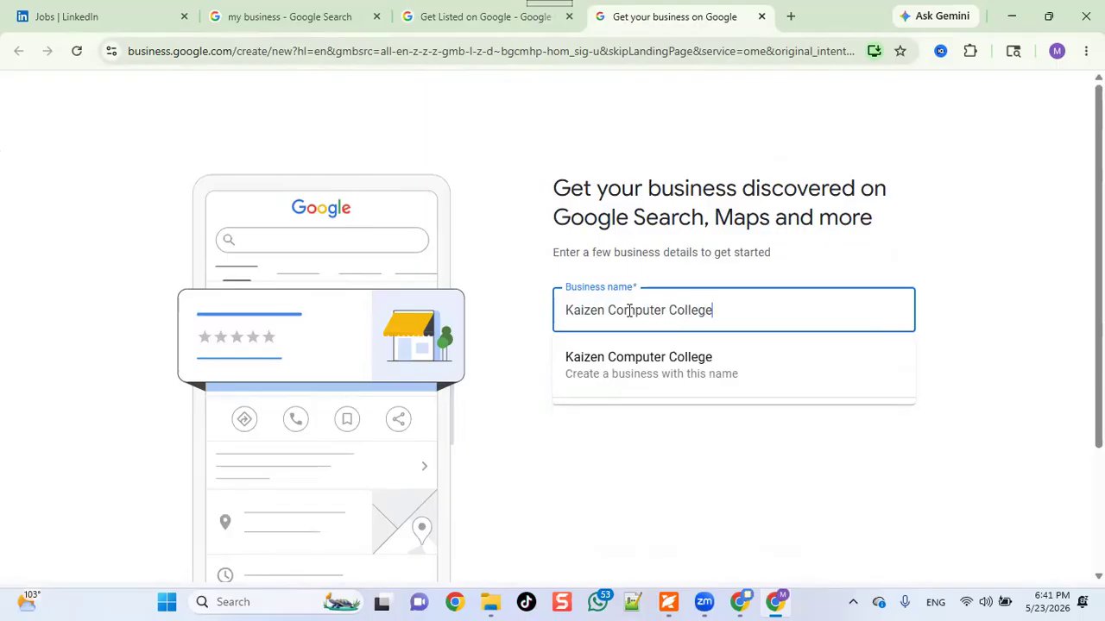
pyautogui.press('BackSpace')
pyautogui.press('BackSpace')
pyautogui.press('BackSpace')
pyautogui.press('BackSpace')
pyautogui.press('BackSpace')
pyautogui.press('BackSpace')
pyautogui.press('BackSpace')
pyautogui.press('BackSpace')
pyautogui.press('BackSpace')
pyautogui.press('BackSpace')
pyautogui.press('BackSpace')
pyautogui.press('BackSpace')
pyautogui.press('BackSpace')
pyautogui.press('BackSpace')
pyautogui.press('BackSpace')
pyautogui.press('BackSpace')
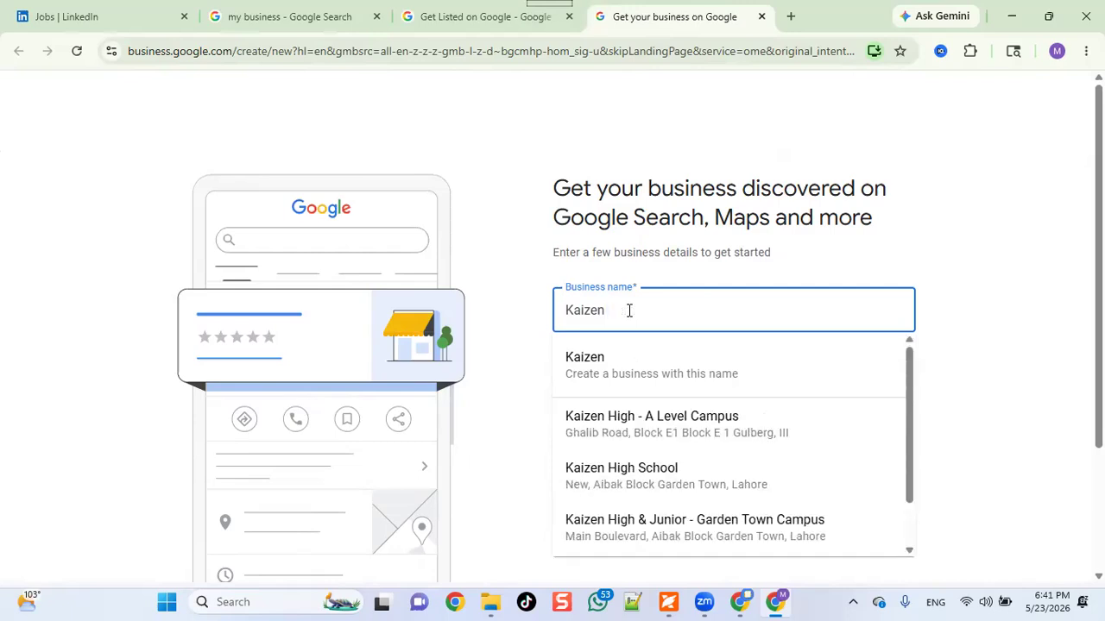
pyautogui.write('Marketin')
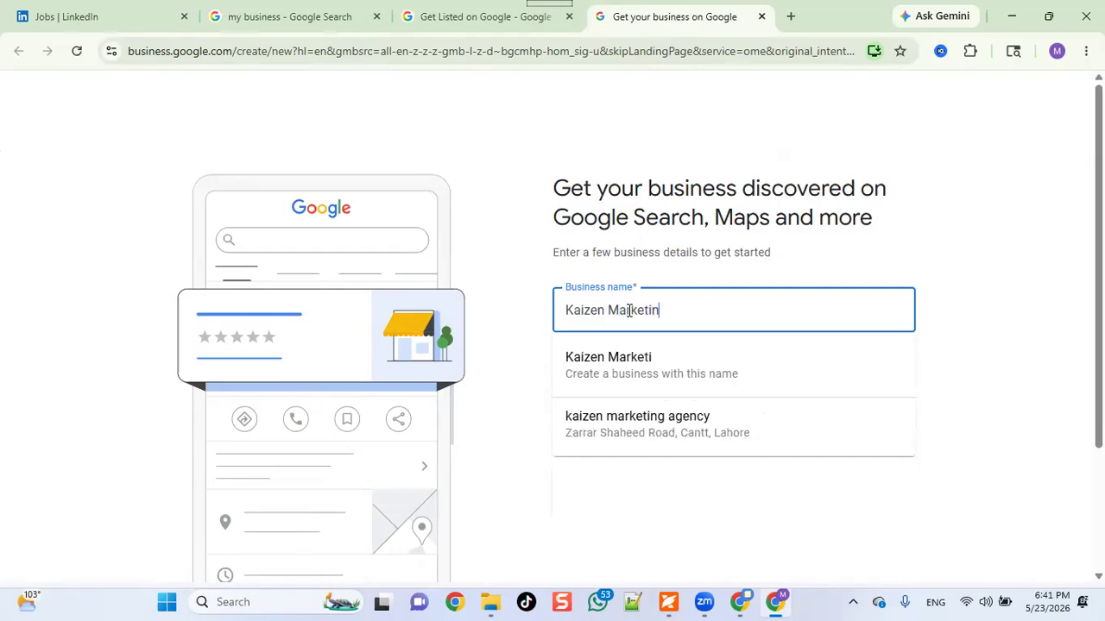
pyautogui.write('g Agency')
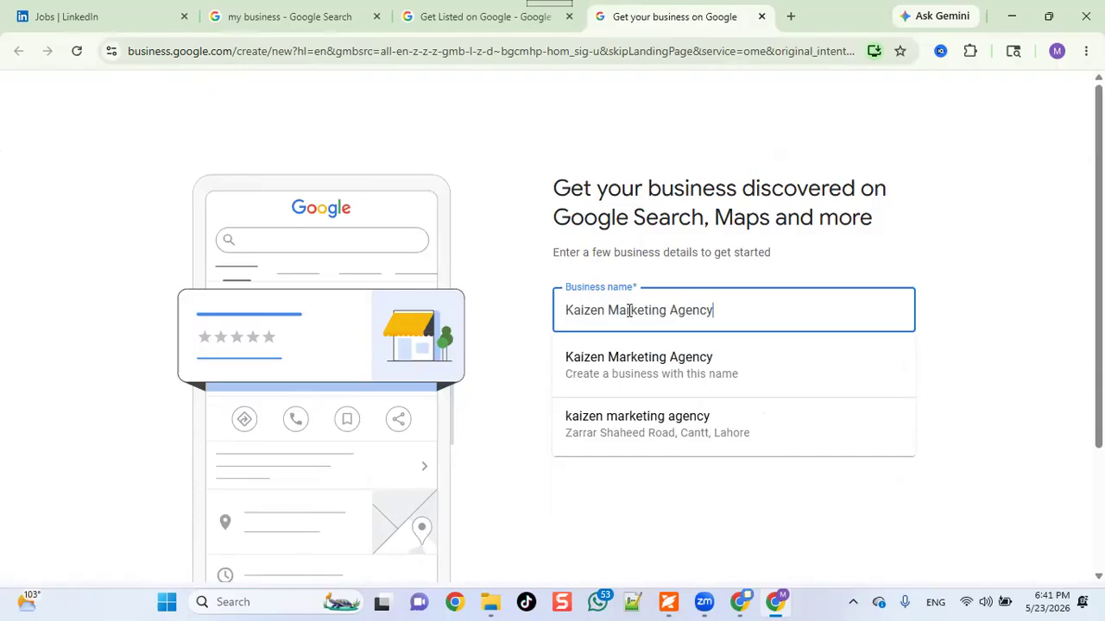
pyautogui.click(656, 381)
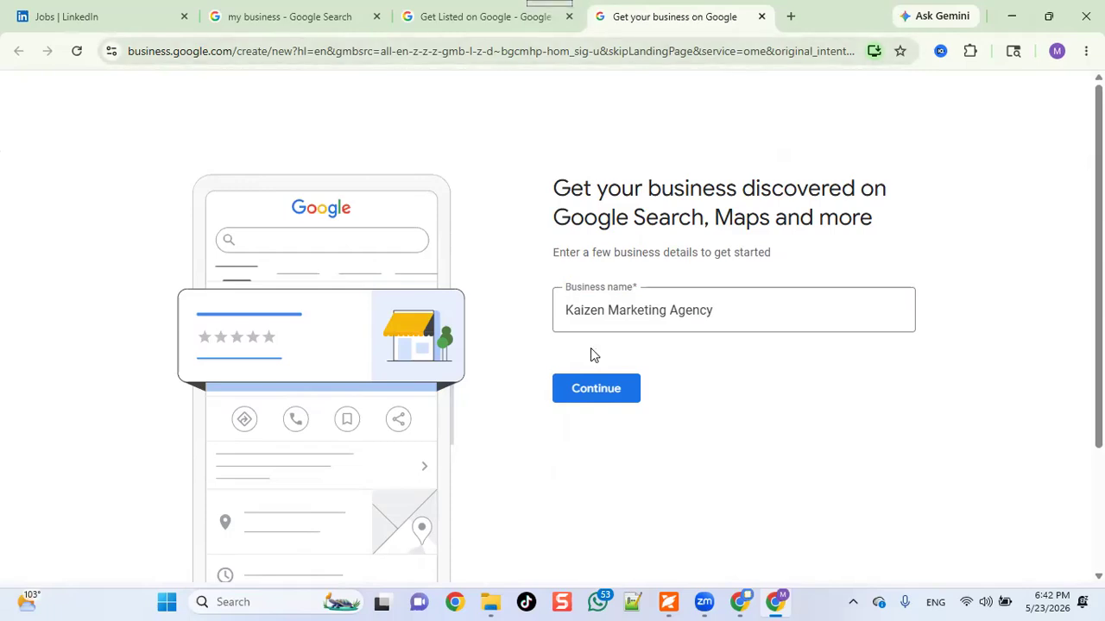
# Continue from the business name to the business type page.
pyautogui.click(604, 390)
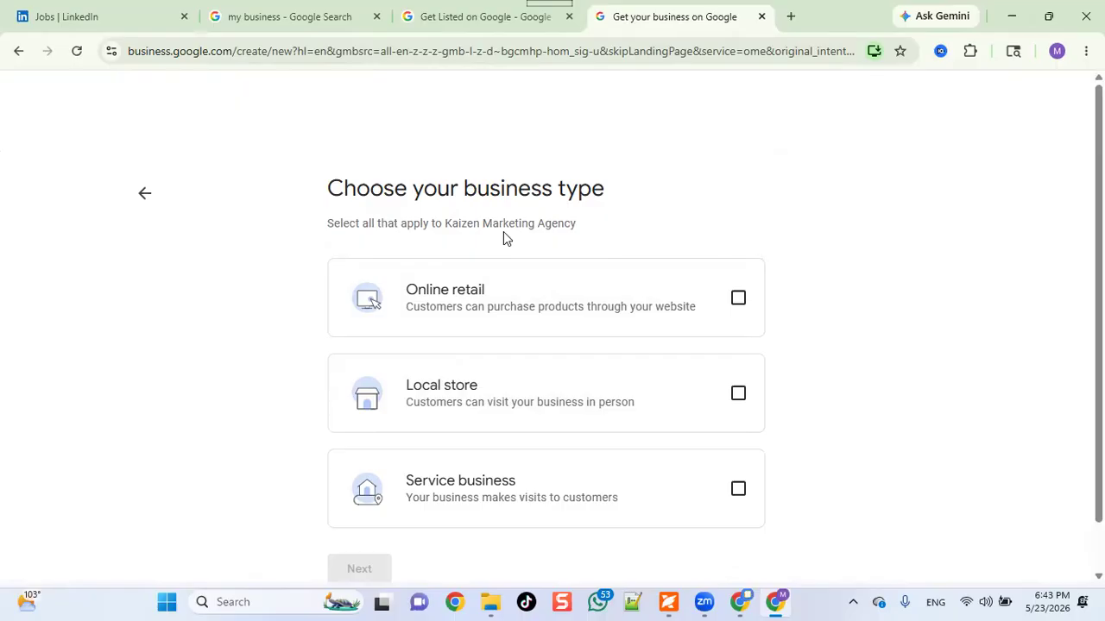
# Select Online retail, Local store and Service business as the business types and proceed.
pyautogui.click(744, 313)
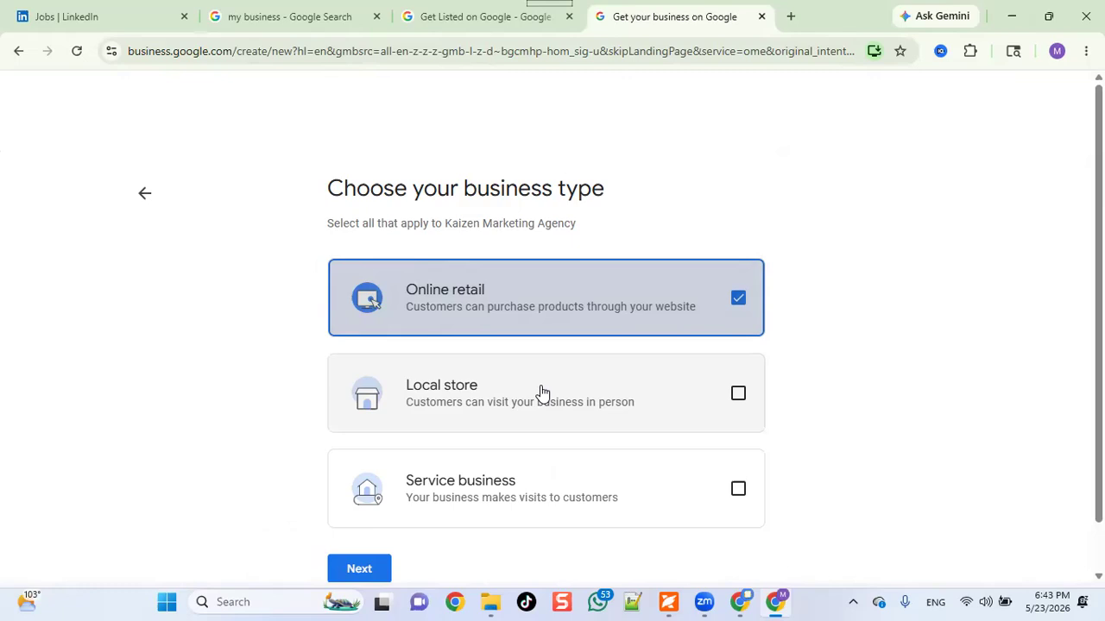
pyautogui.click(735, 402)
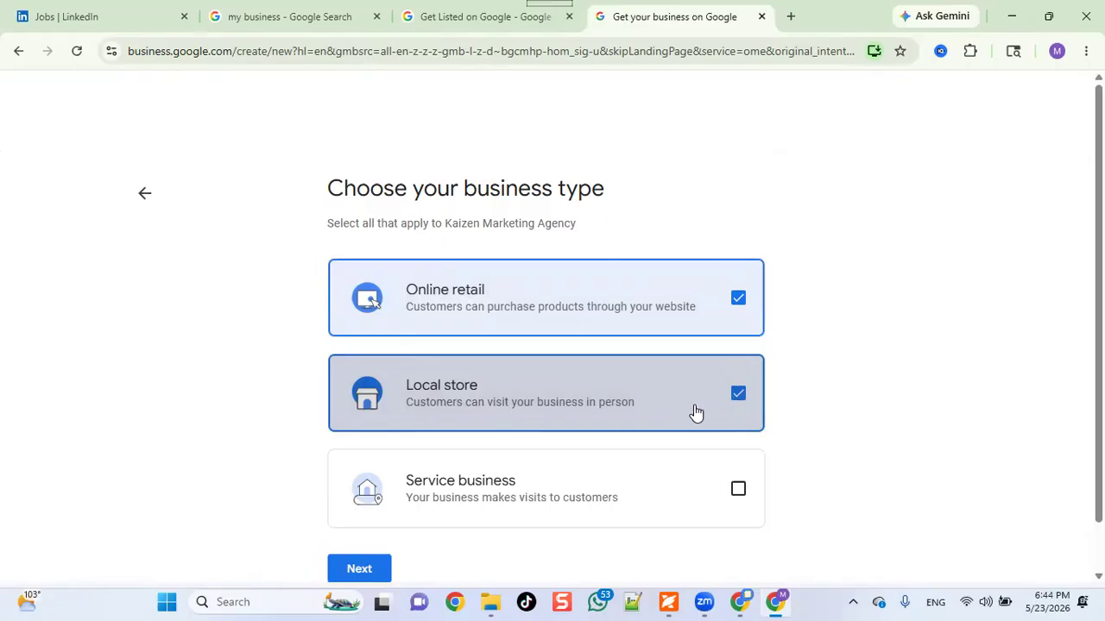
pyautogui.scroll(-1, 695, 412)
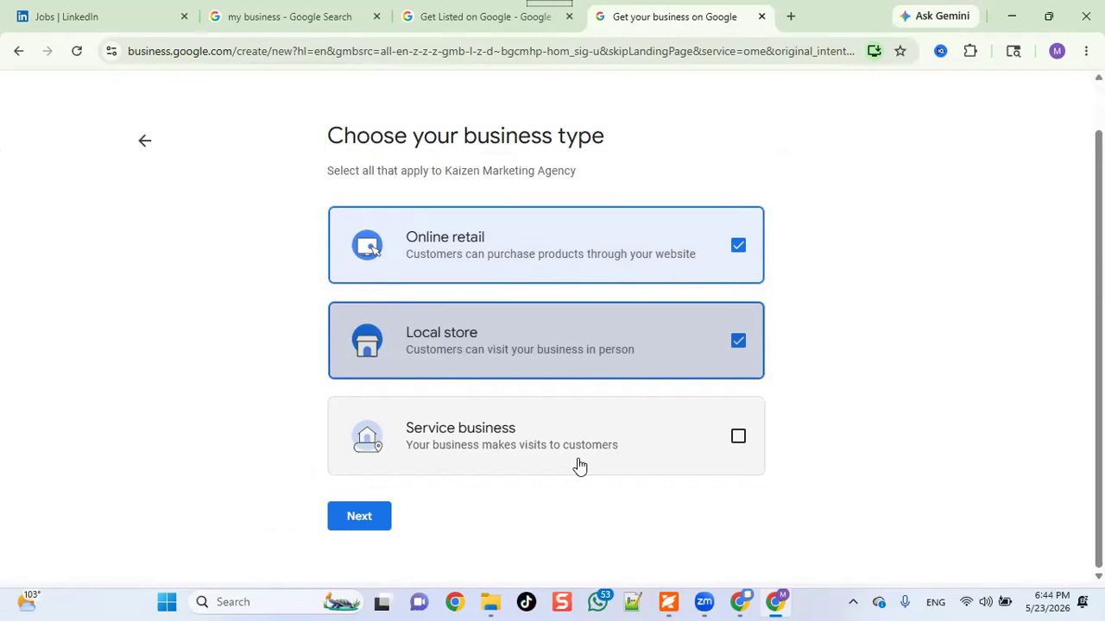
pyautogui.click(737, 439)
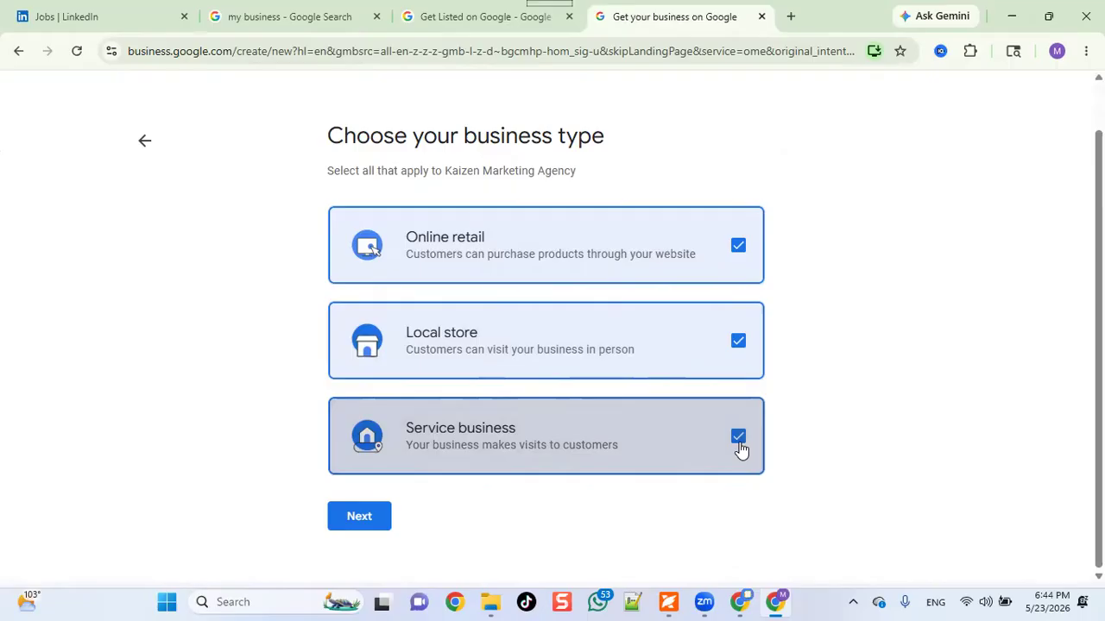
pyautogui.click(359, 518)
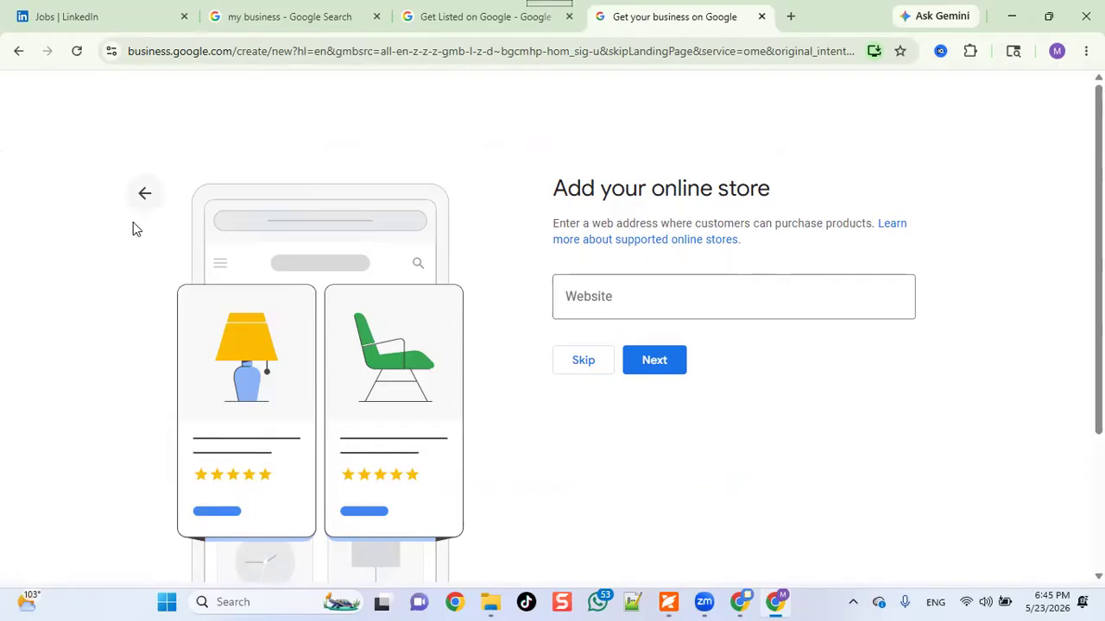
# Go back and untick Online retail, keeping only Local store and Service business.
pyautogui.click(143, 194)
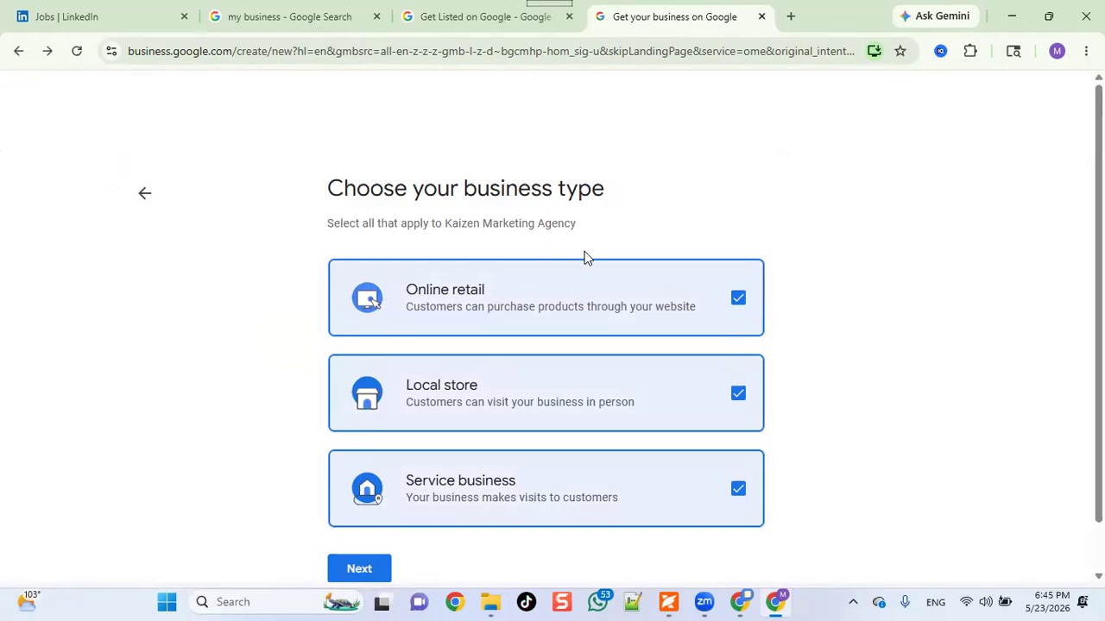
pyautogui.click(738, 298)
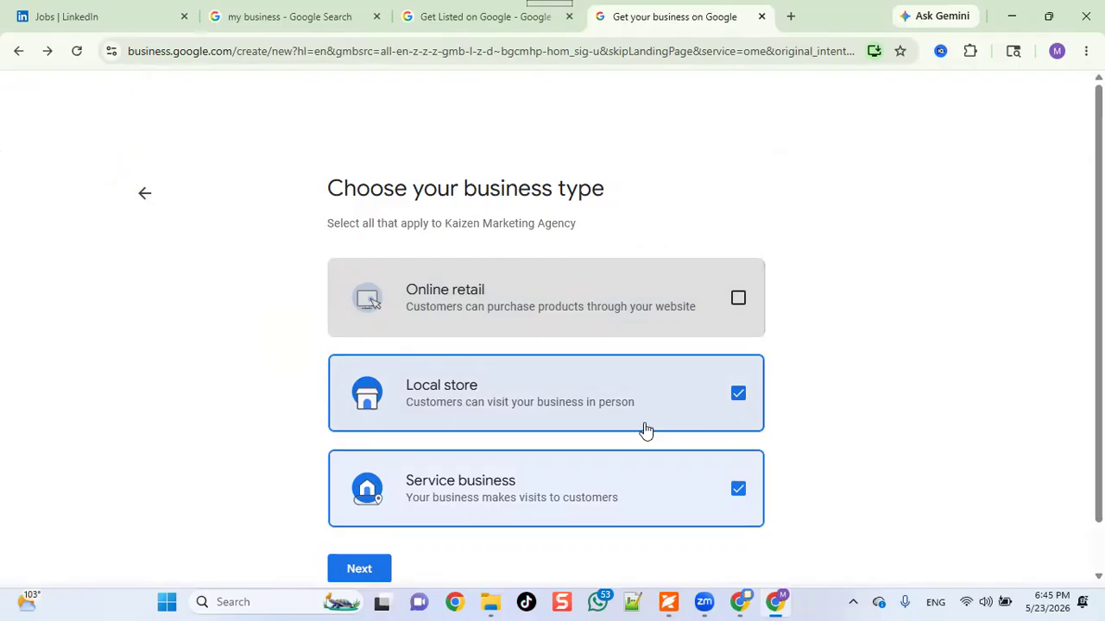
pyautogui.click(359, 570)
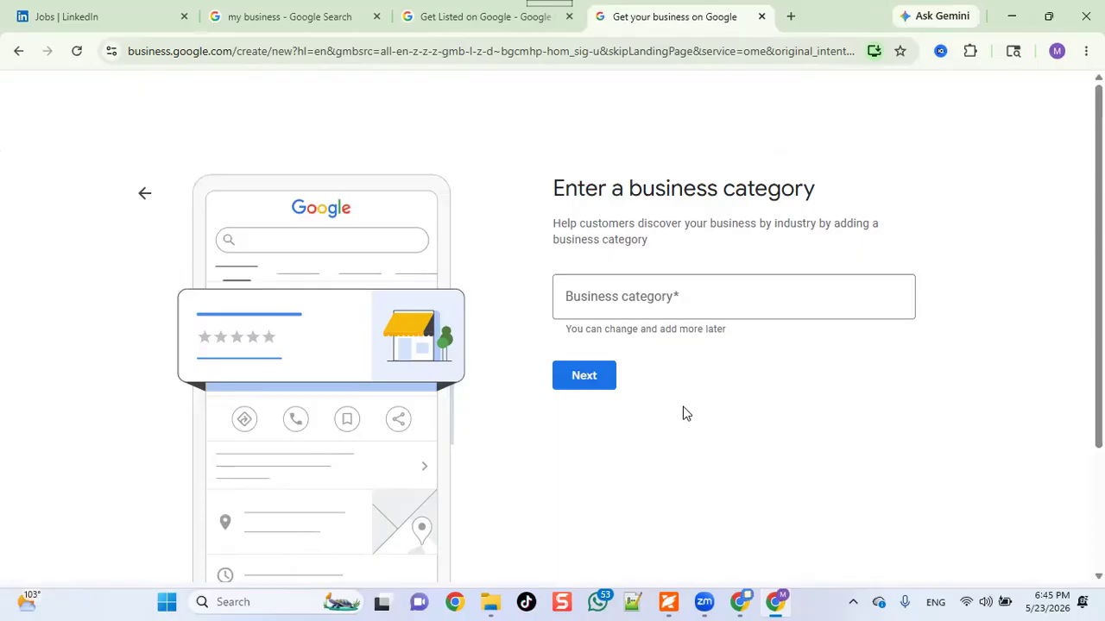
pyautogui.click(614, 294)
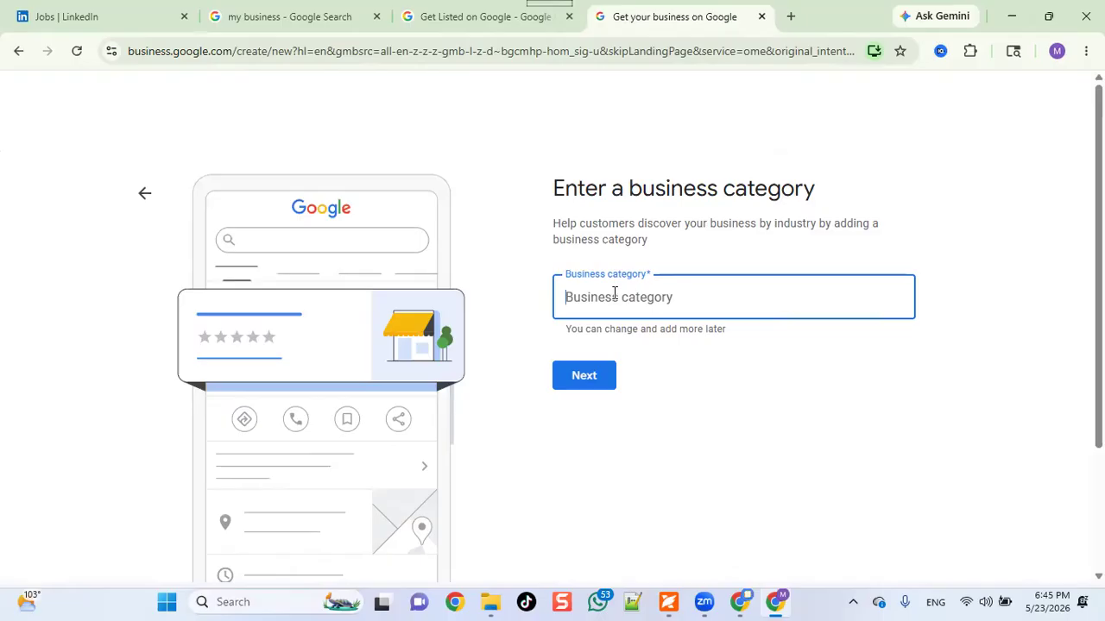
# Choose 'Internet marketing service' from the 'internet' category suggestions and continue.
pyautogui.write('internet')
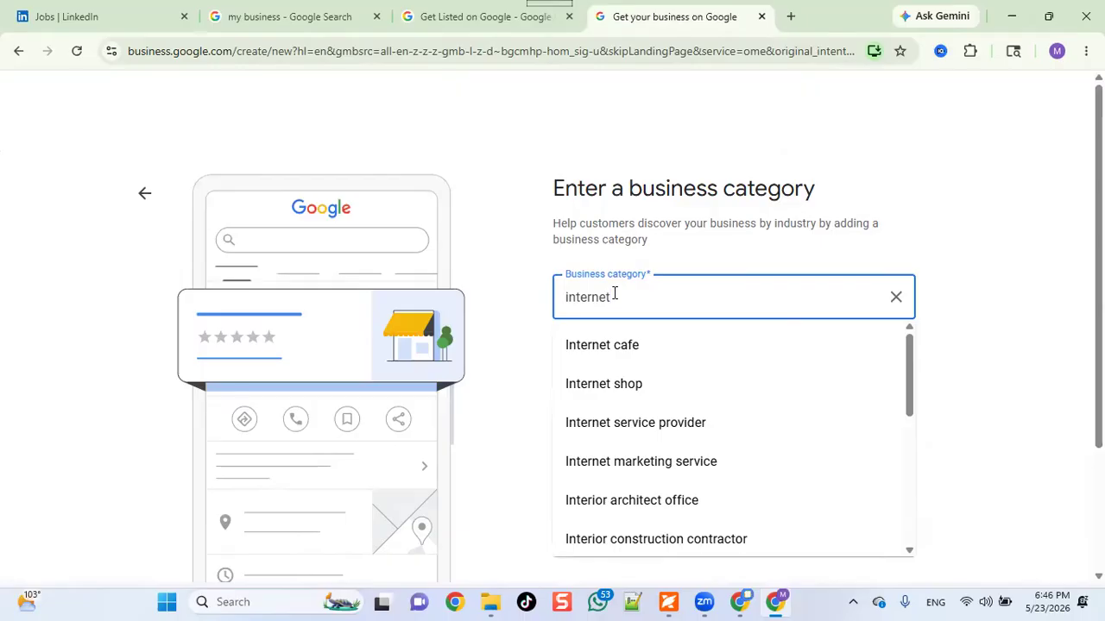
pyautogui.click(604, 458)
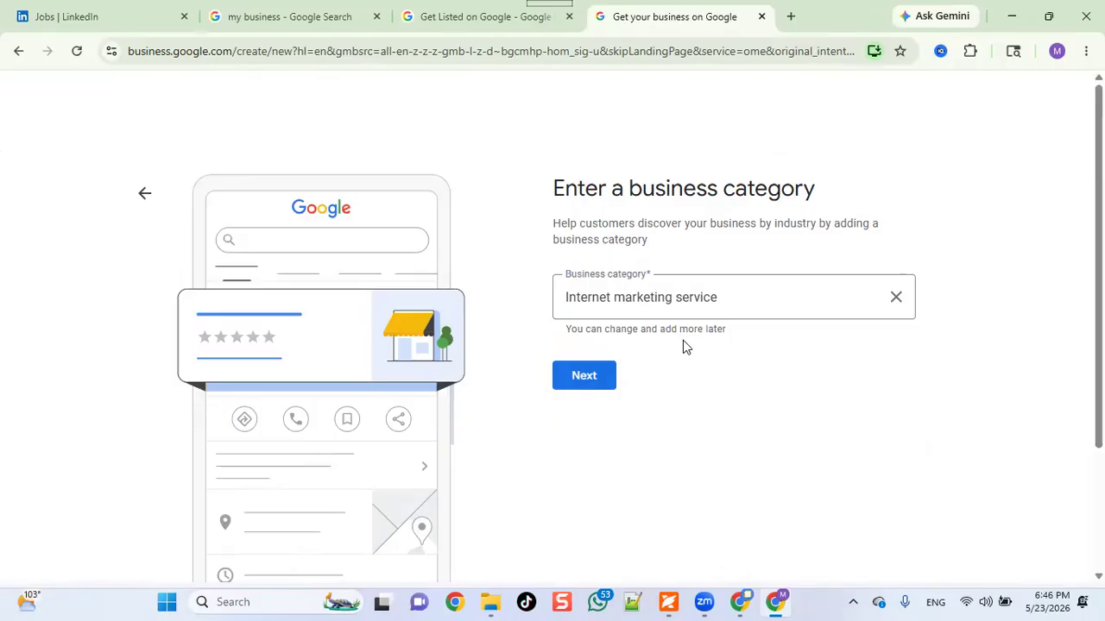
pyautogui.click(578, 372)
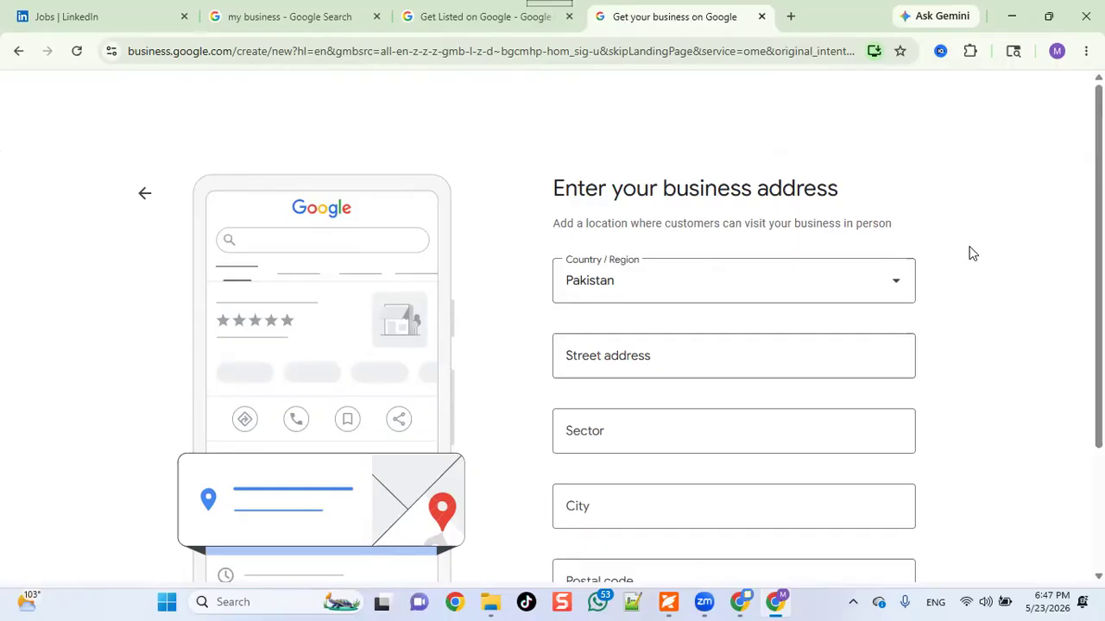
# Scroll down the address page to show the empty address fields under Pakistan.
pyautogui.scroll(-1, 620, 334)
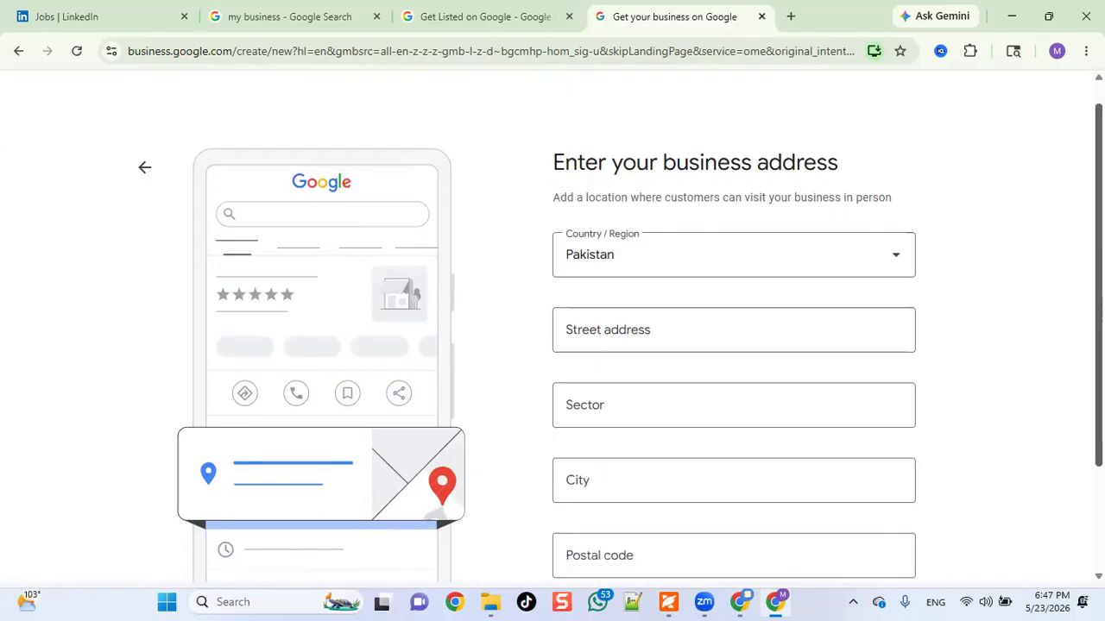
# Enter the business's street name in the Street address field.
pyautogui.click(655, 332)
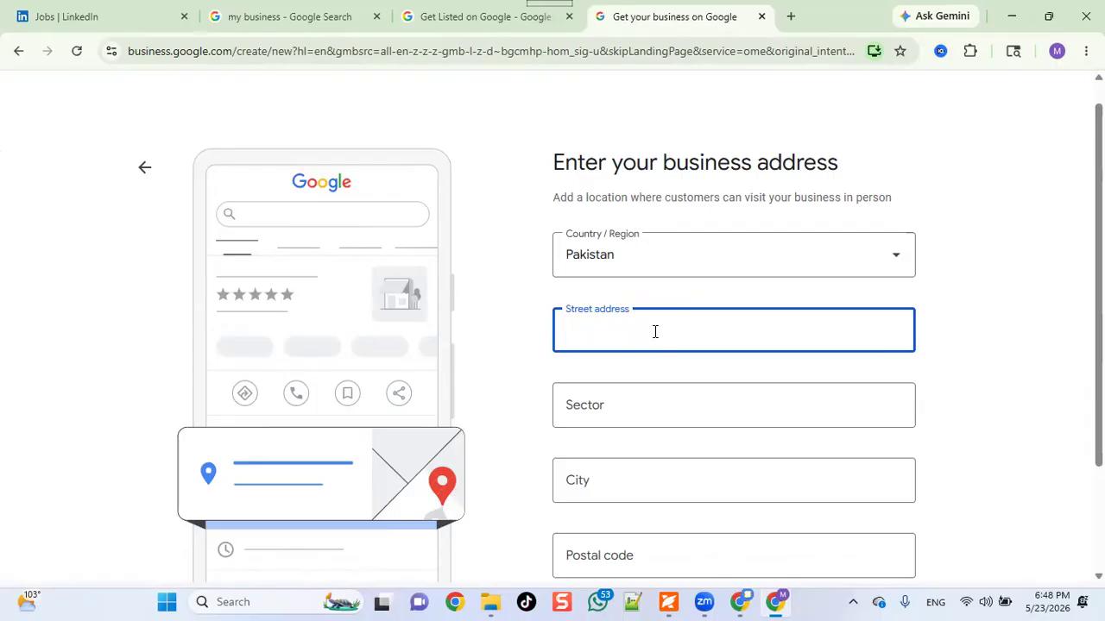
pyautogui.write('Zarr')
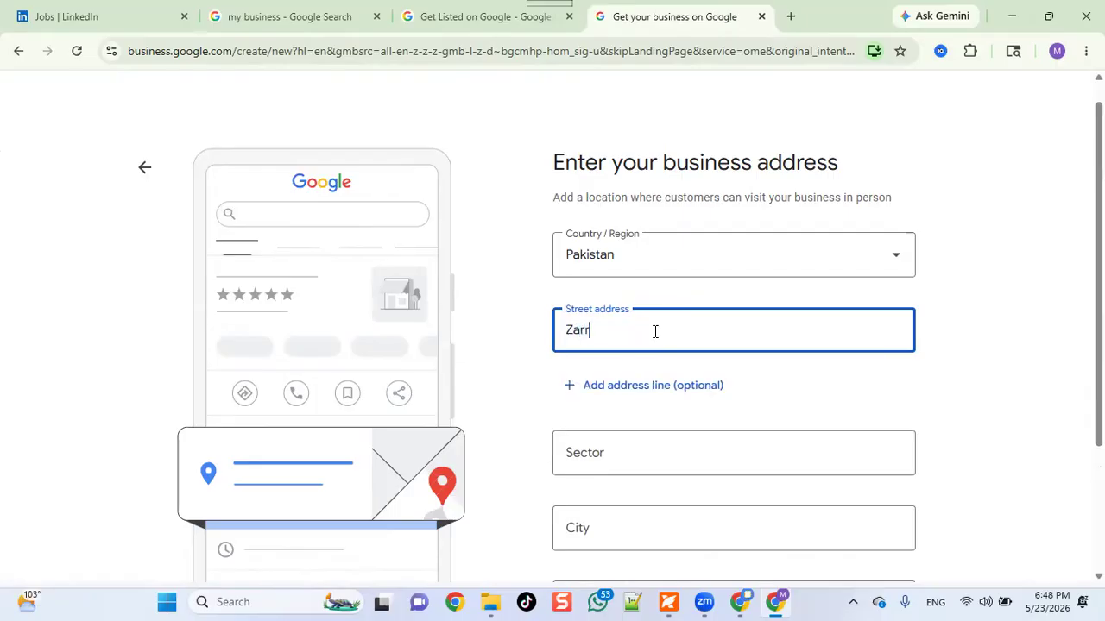
pyautogui.write('ar Shaheed')
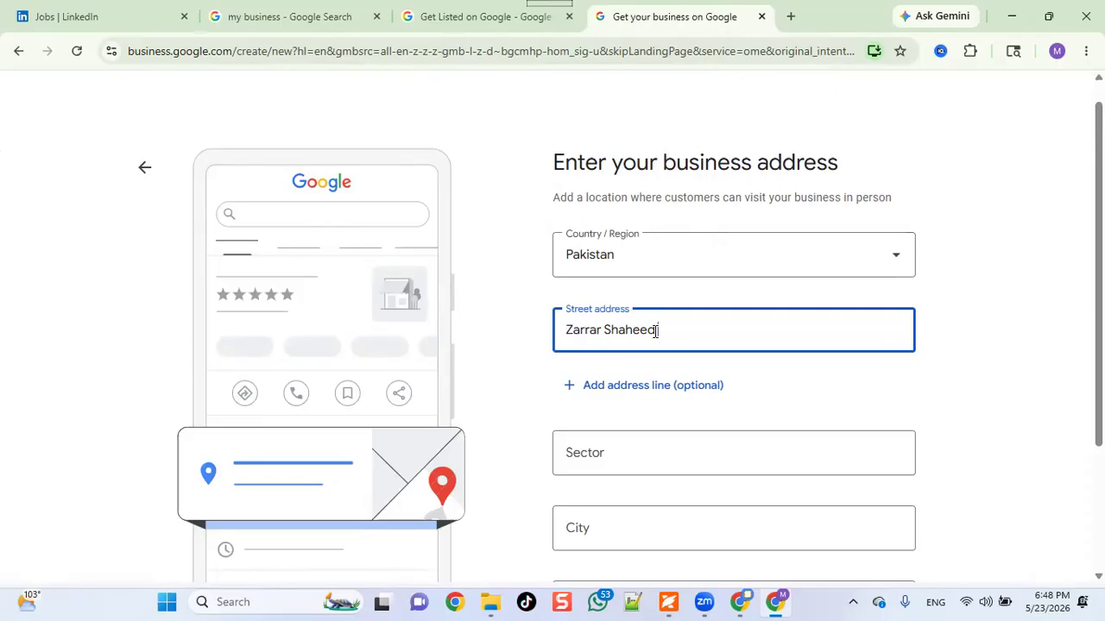
pyautogui.write('Road')
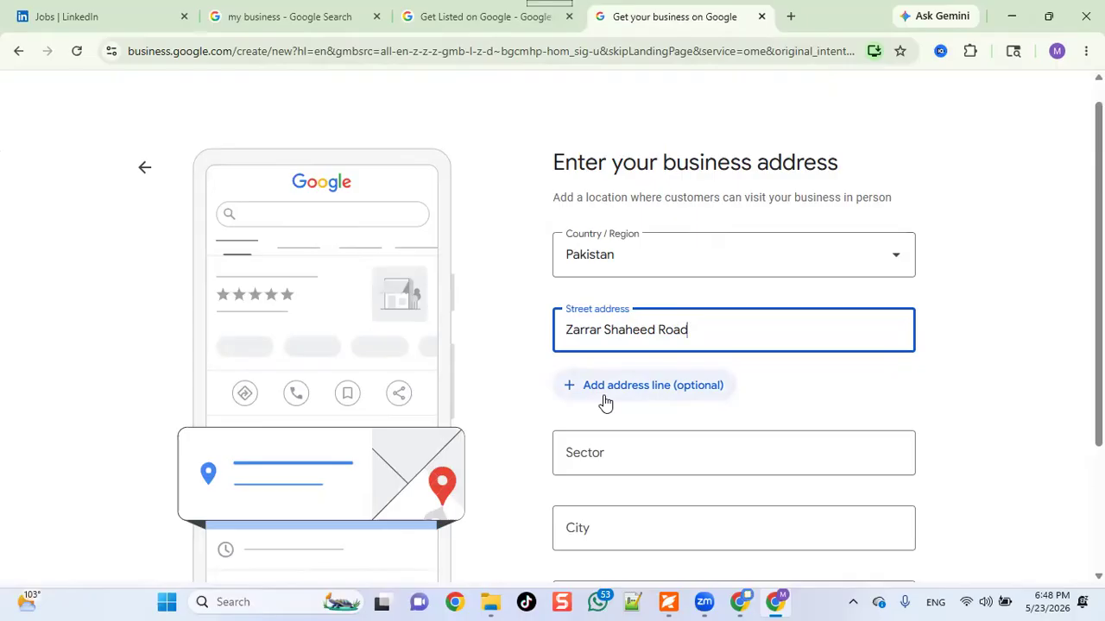
# Append the area name 'Cantt' to the end of the street address.
pyautogui.click(607, 446)
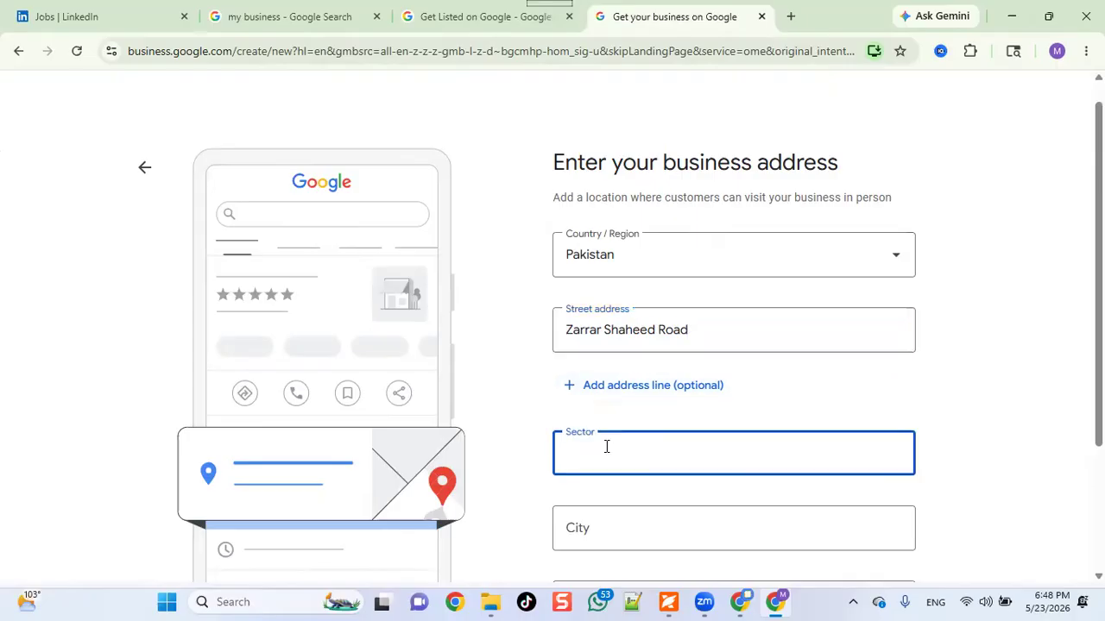
pyautogui.click(732, 327)
pyautogui.write('Cantt')
pyautogui.click(662, 458)
# Set the city to Lahore, fixing the capitalisation, and move to the postal code.
pyautogui.click(618, 532)
pyautogui.write('LAhore')
pyautogui.press('BackSpace')
pyautogui.press('BackSpace')
pyautogui.press('BackSpace')
pyautogui.press('BackSpace')
pyautogui.press('BackSpace')
pyautogui.write('ahore')
pyautogui.press('Tab')
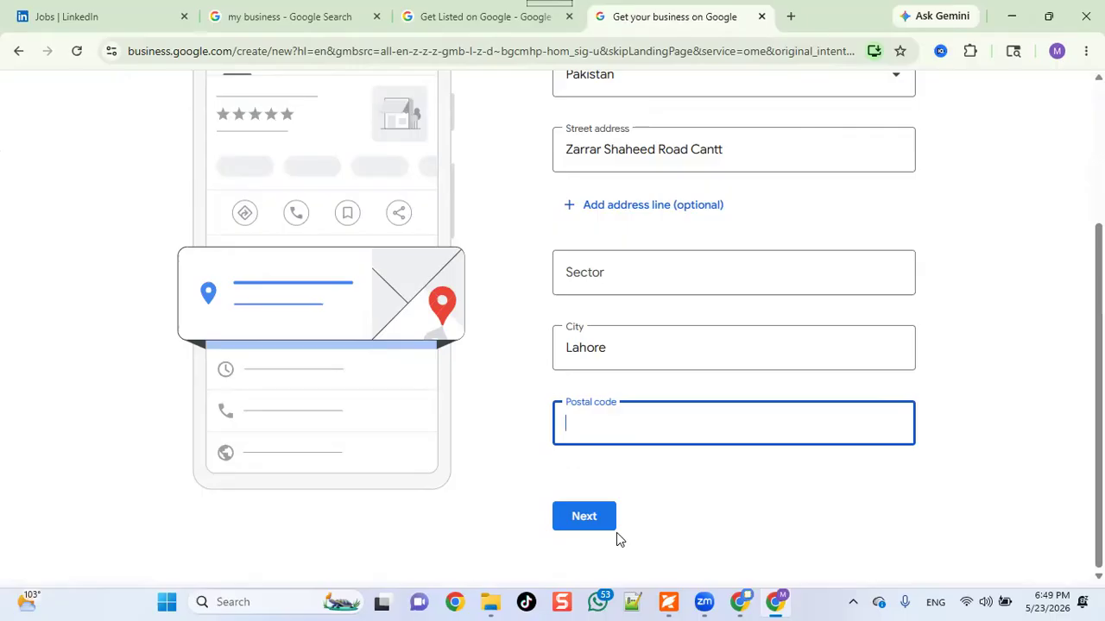
# Search Google in a new tab for the postal code of the business's street.
pyautogui.click(794, 18)
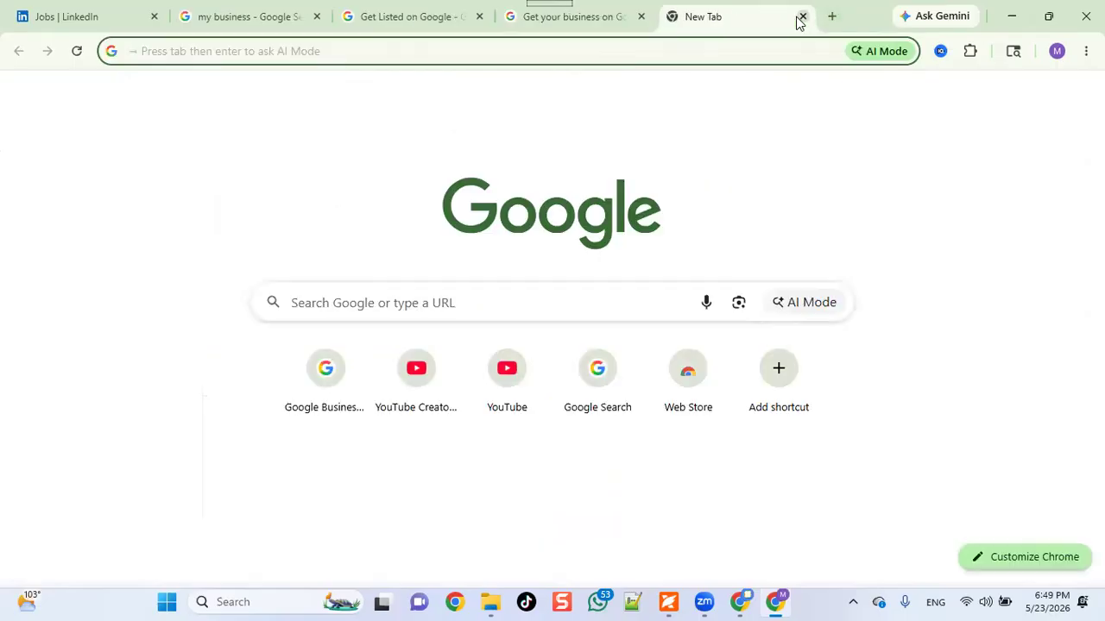
pyautogui.write('postal ')
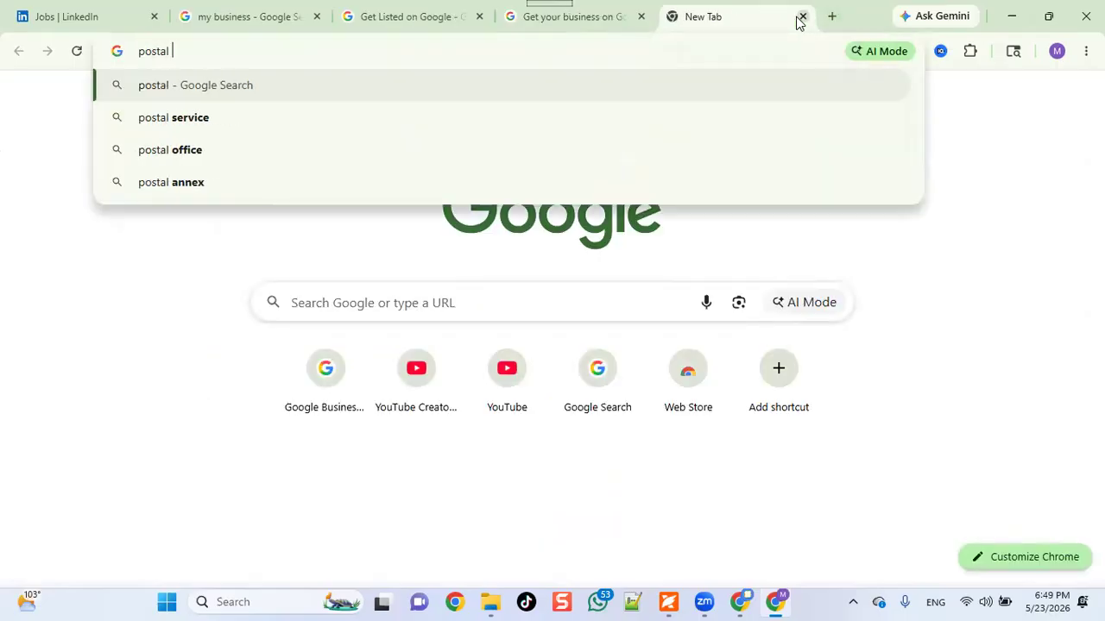
pyautogui.write('code o')
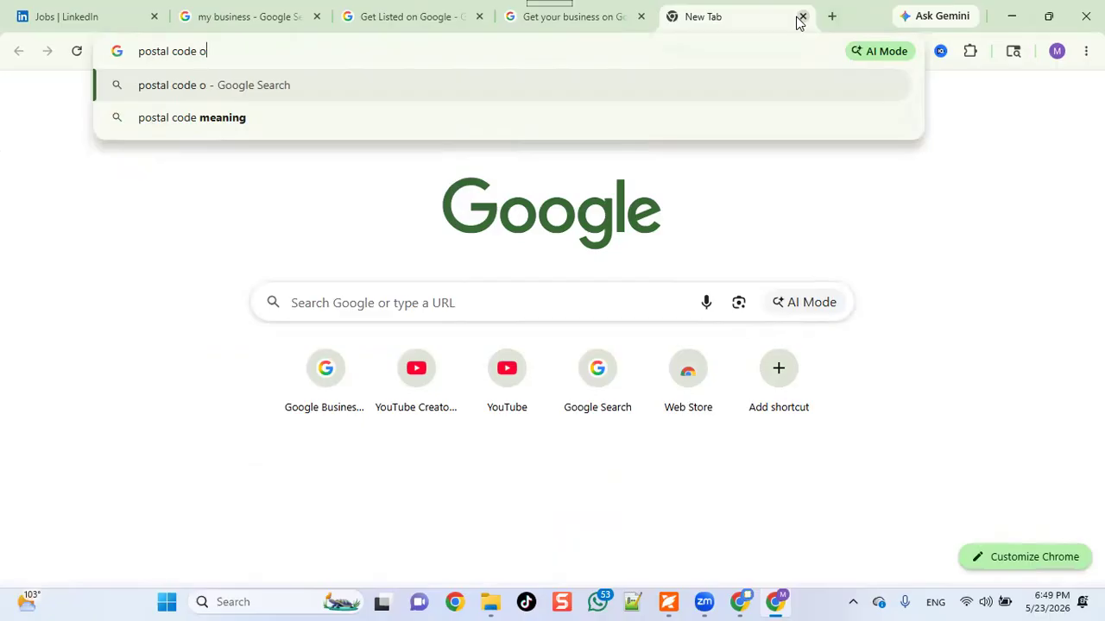
pyautogui.write('f zarr')
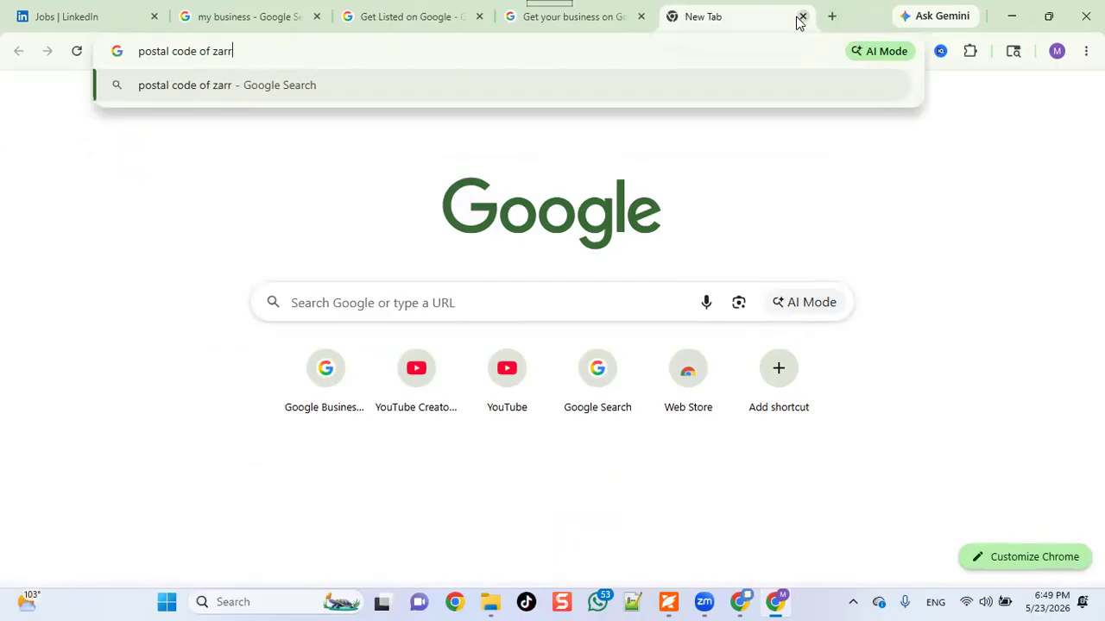
pyautogui.write('ar shaheed ')
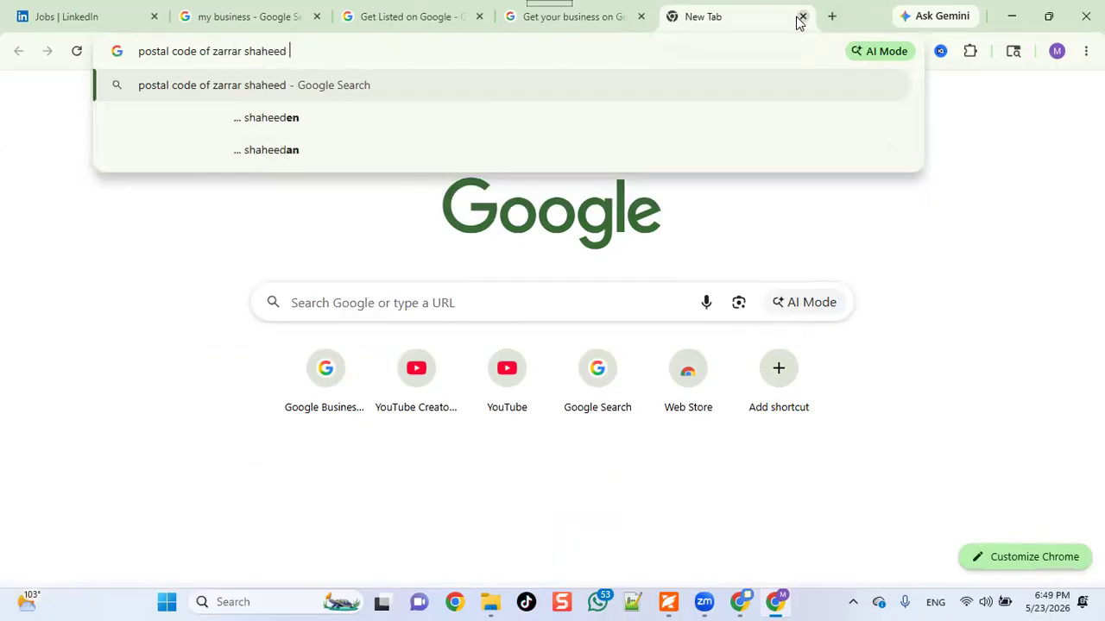
pyautogui.write('road s')
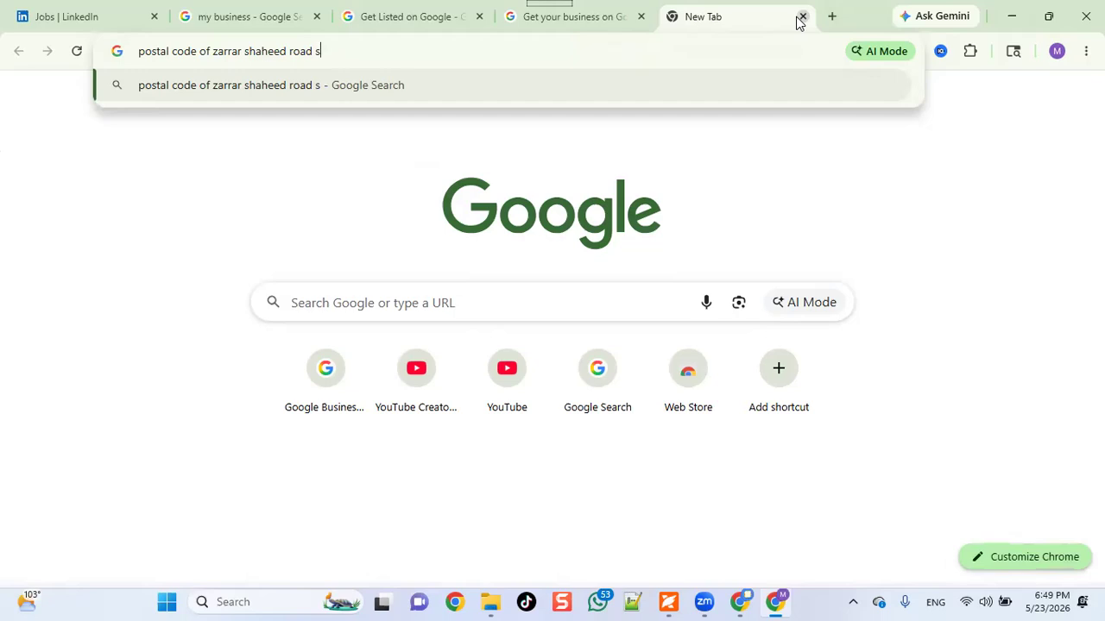
pyautogui.write('adar gol')
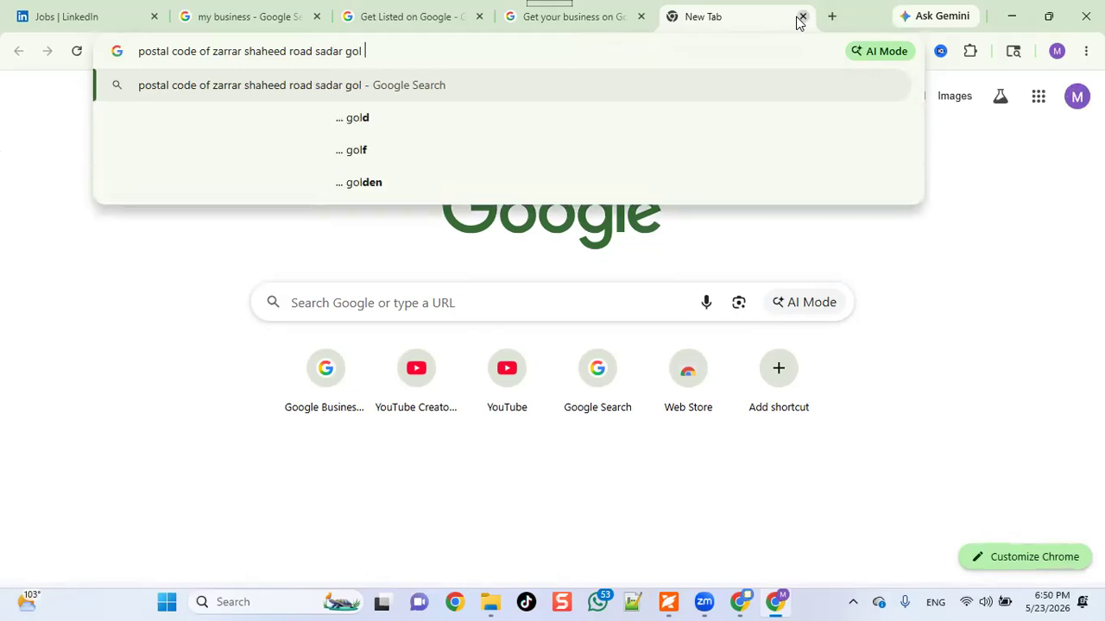
pyautogui.write(' chakr')
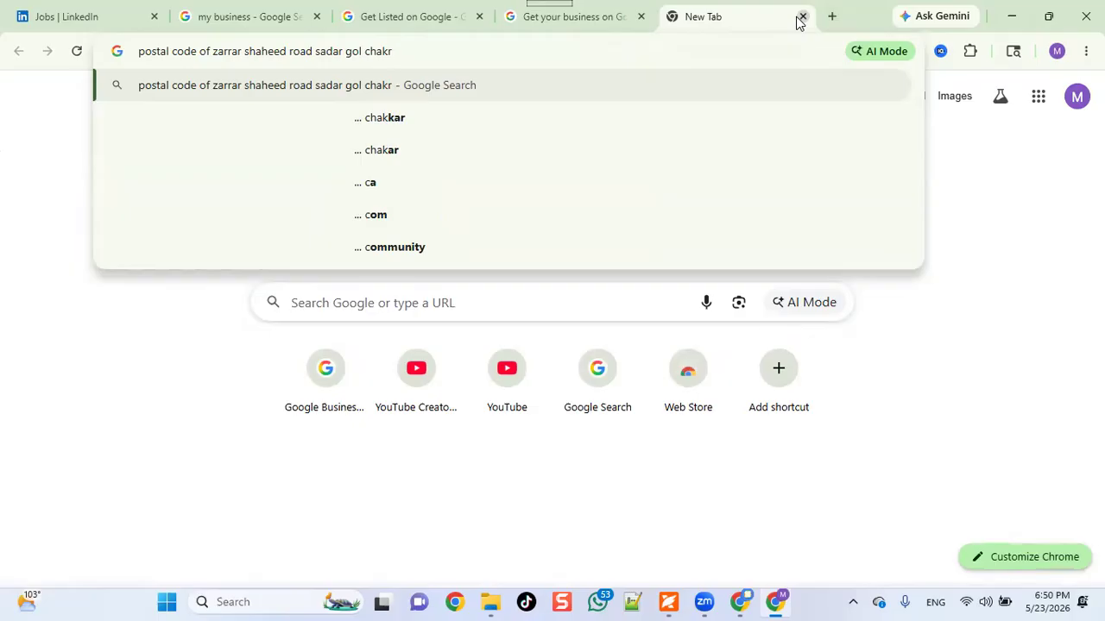
pyautogui.press('Return')
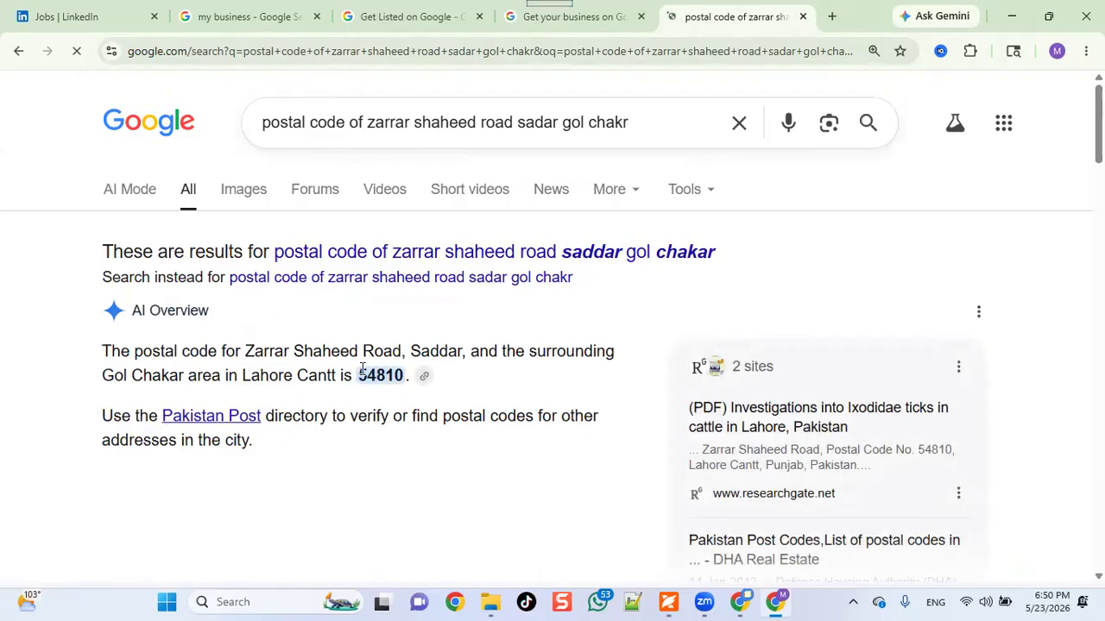
# Copy postal code 54810 from the AI Overview, open its ResearchGate source, and return to the results.
pyautogui.moveTo(359, 374); pyautogui.dragTo(410, 403)
pyautogui.hotkey('ctrl', 'c')
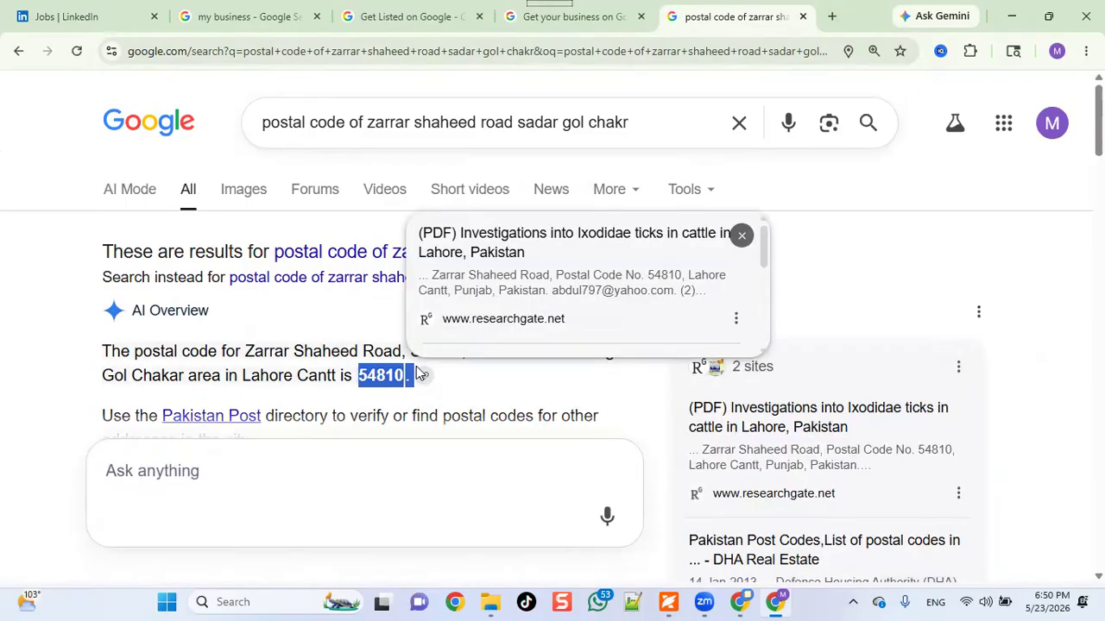
pyautogui.click(489, 322)
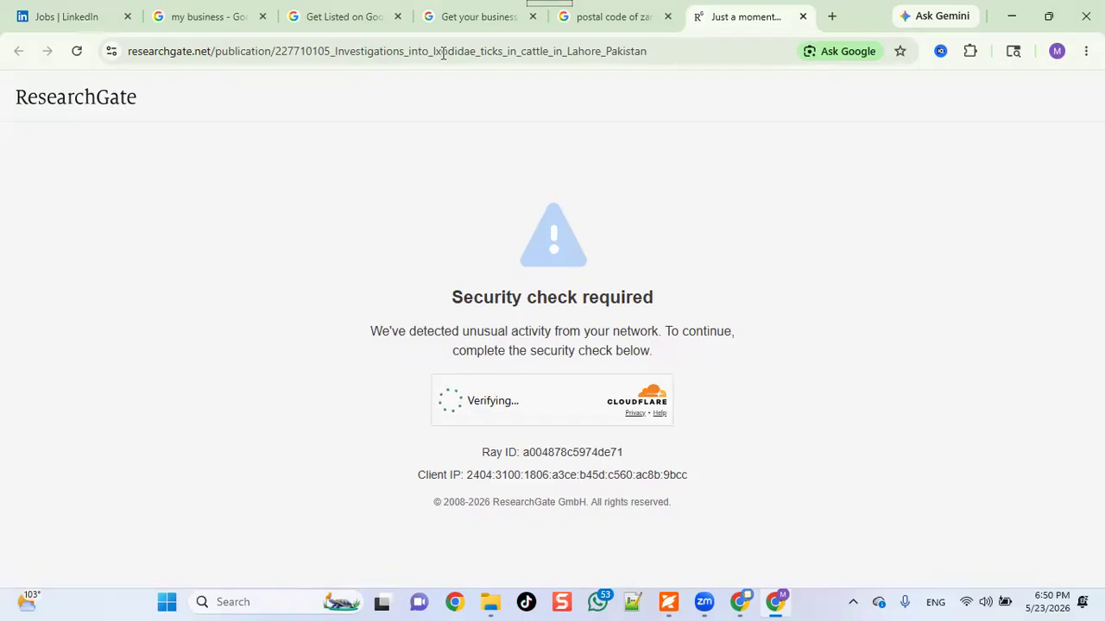
pyautogui.click(618, 26)
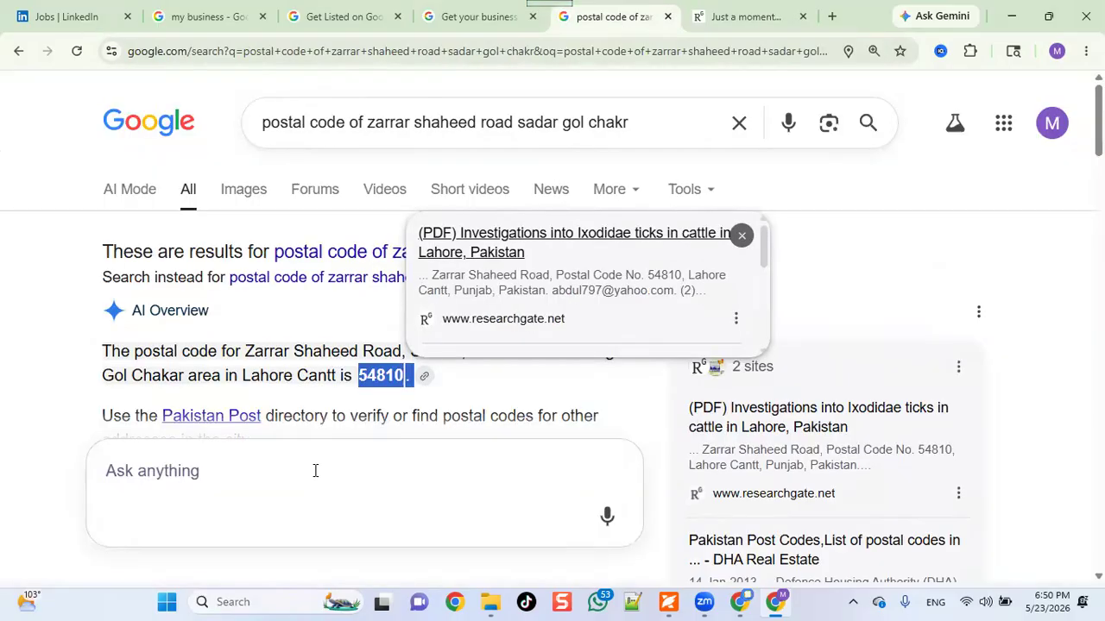
# Paste 54810 into the Postal code field, remove the trailing period, and submit the address.
pyautogui.click(464, 24)
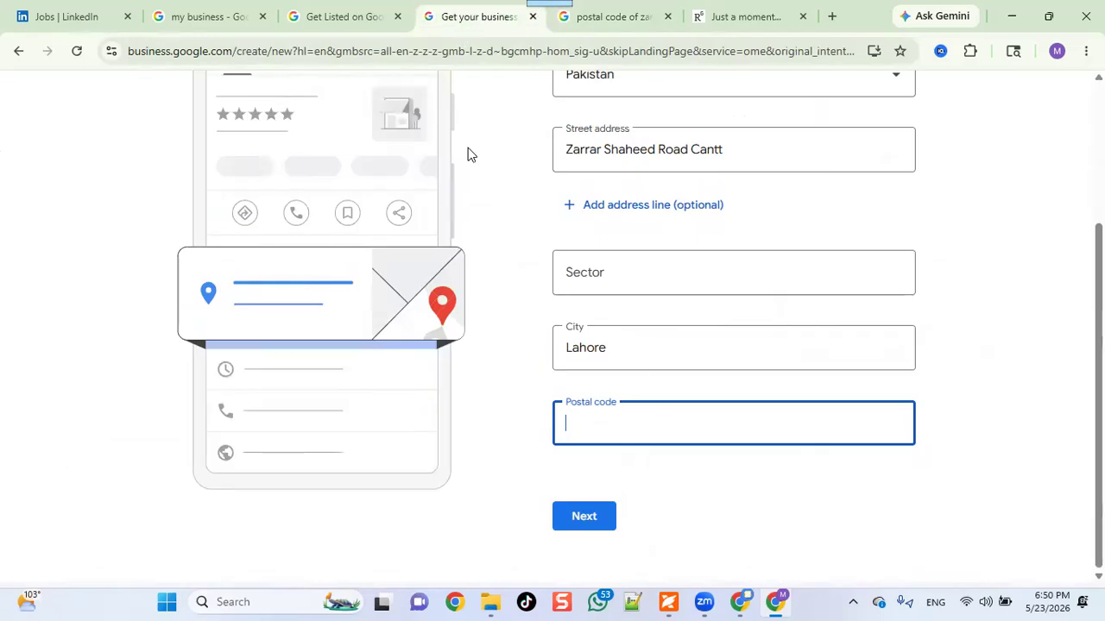
pyautogui.hotkey('ctrl', 'v')
pyautogui.press('BackSpace')
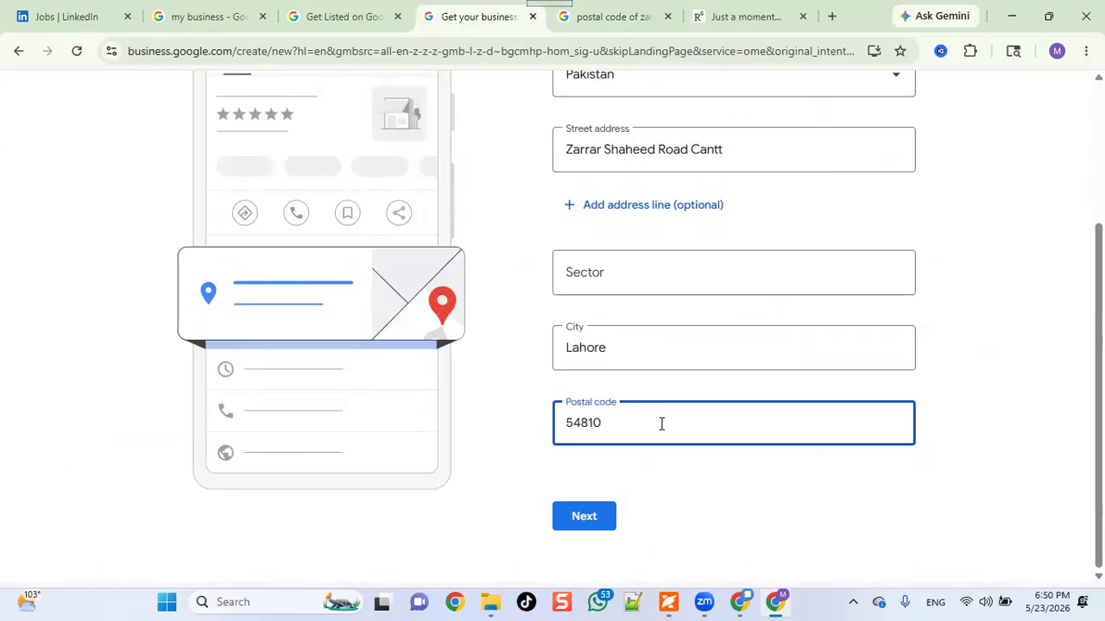
pyautogui.click(593, 516)
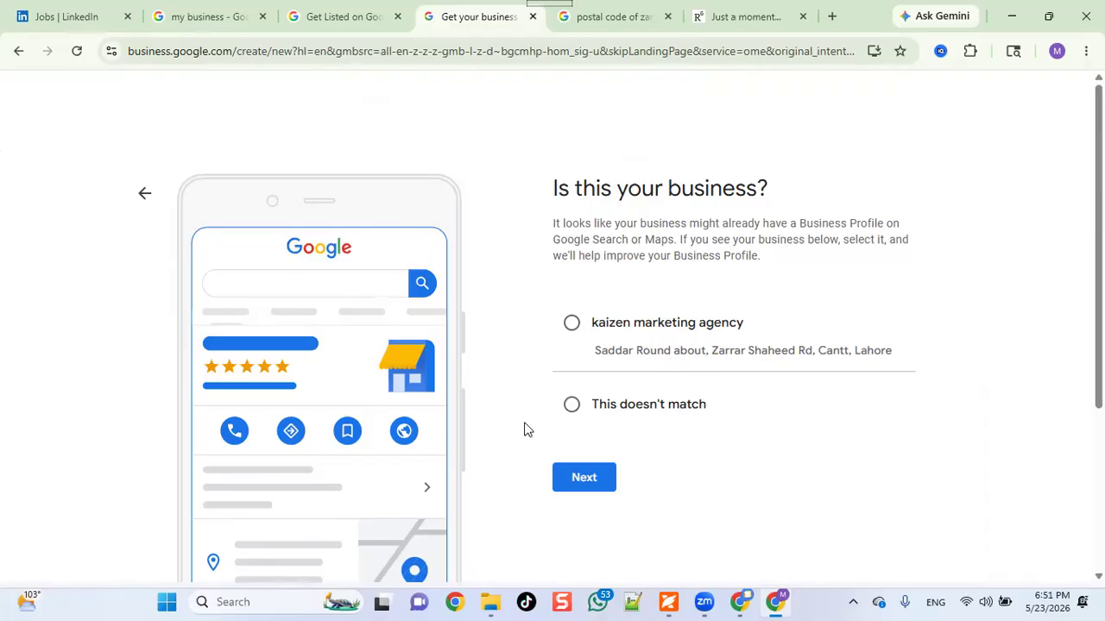
# Answer 'This doesn't match' for the suggested kaizen marketing agency listing and continue.
pyautogui.click(572, 414)
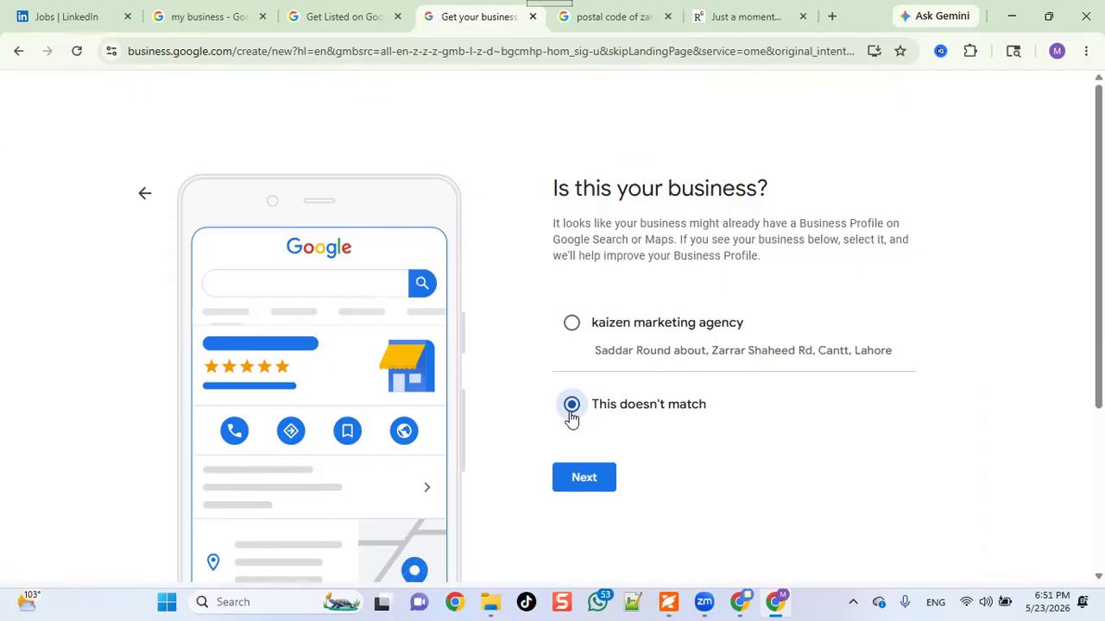
pyautogui.click(584, 479)
pyautogui.click(584, 479)
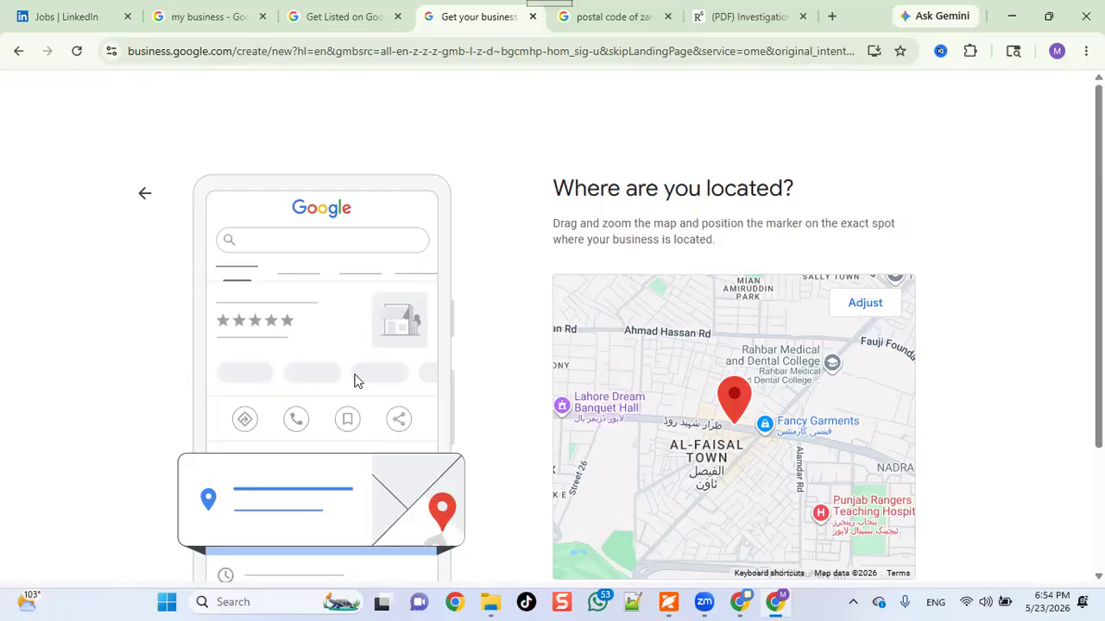
# Center the map marker on the device's current location and confirm it as the business location.
pyautogui.scroll(-2, 347, 359)
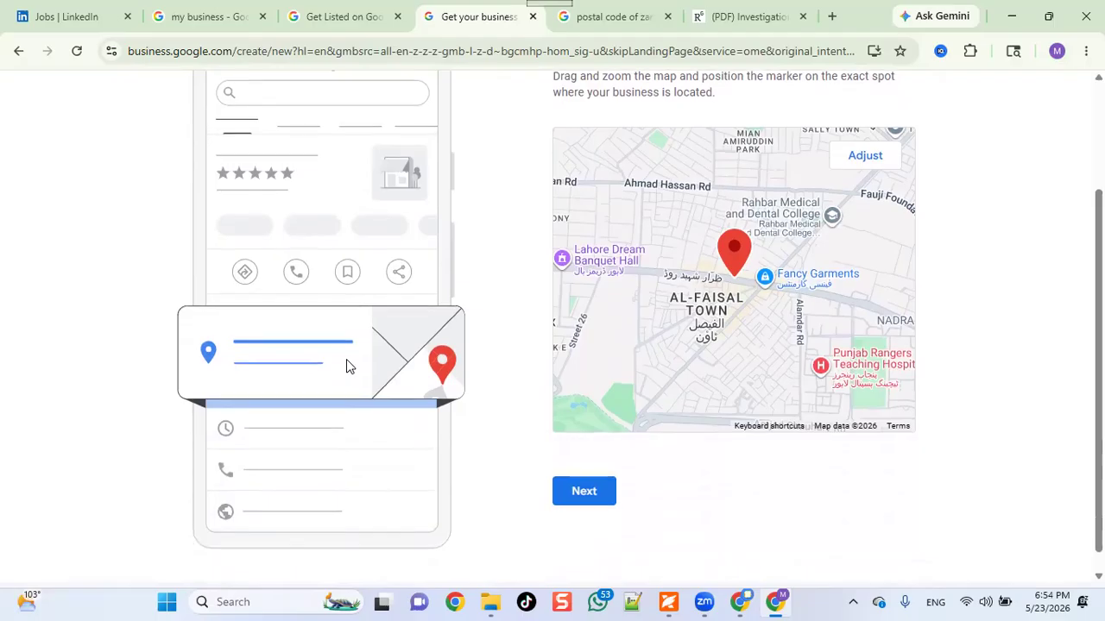
pyautogui.scroll(2, 346, 366)
pyautogui.scroll(-2, 346, 366)
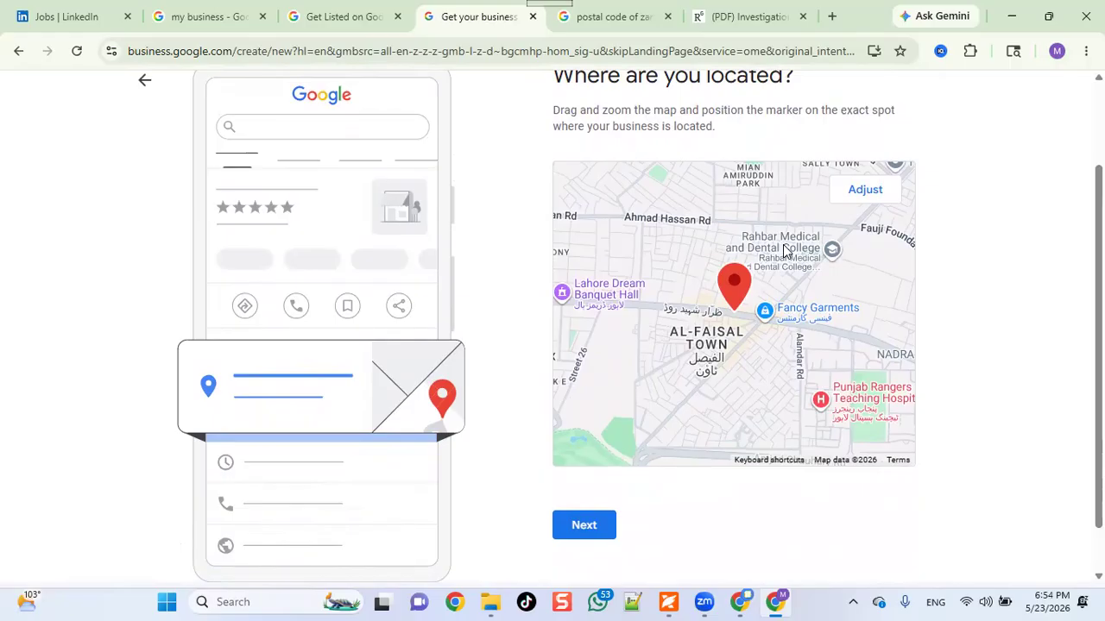
pyautogui.click(866, 192)
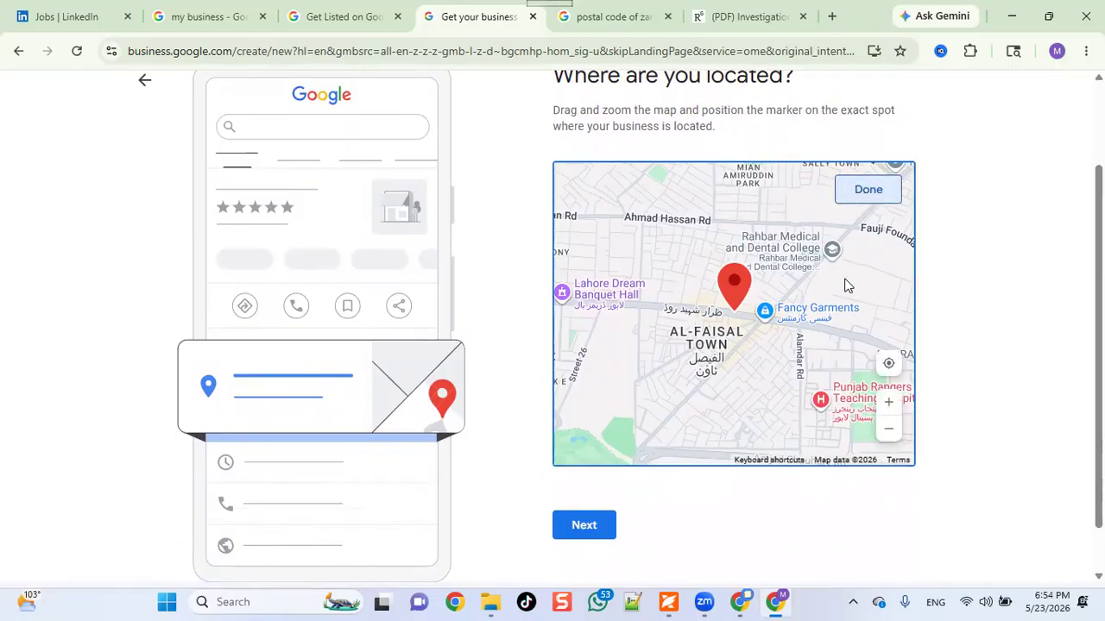
pyautogui.click(889, 366)
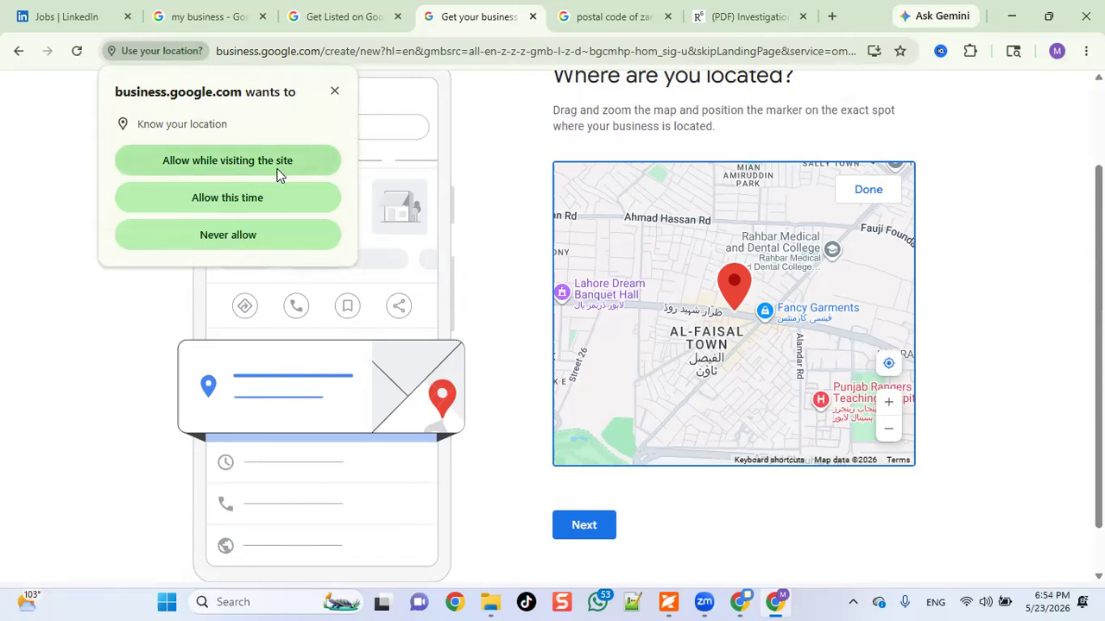
pyautogui.click(276, 175)
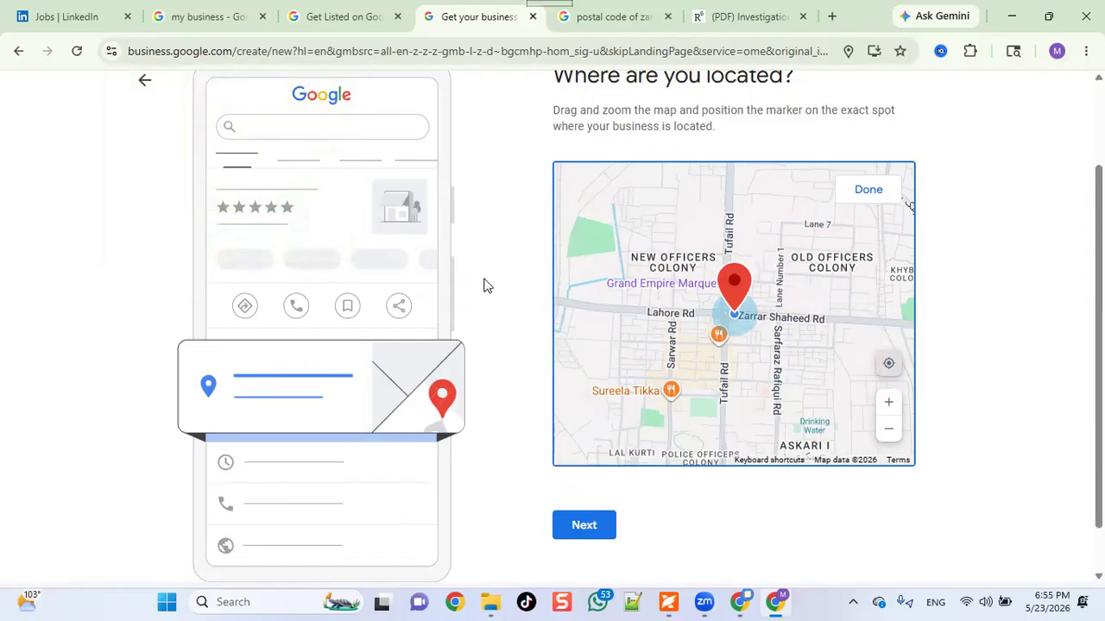
pyautogui.click(569, 537)
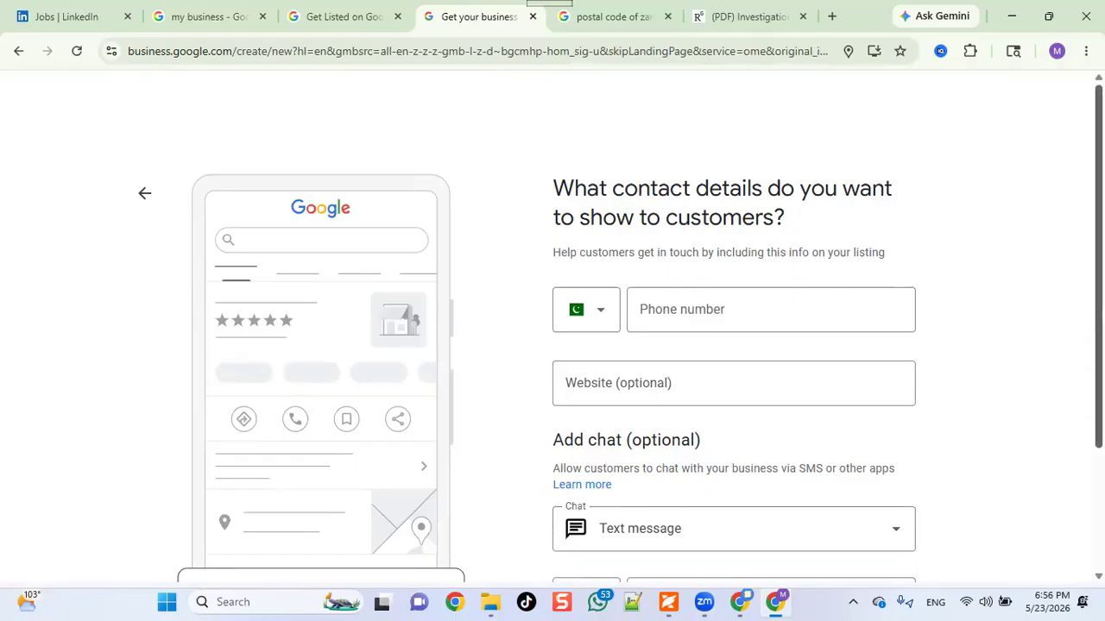
# Enter the business phone number in the Phone number field and submit the contact details.
pyautogui.scroll(-1, 552, 345)
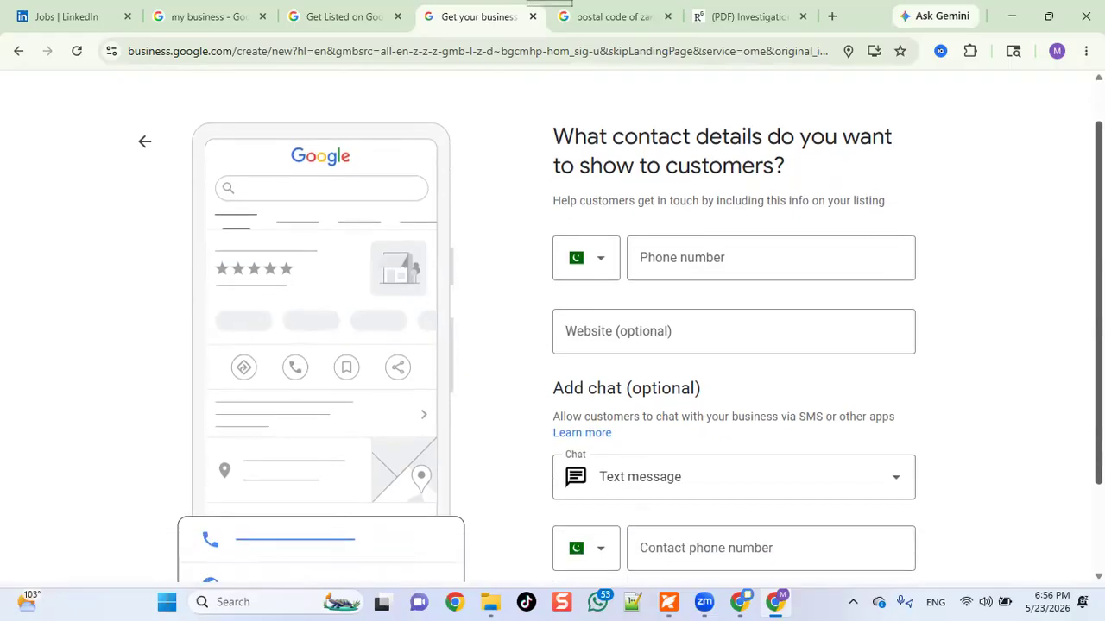
pyautogui.click(735, 263)
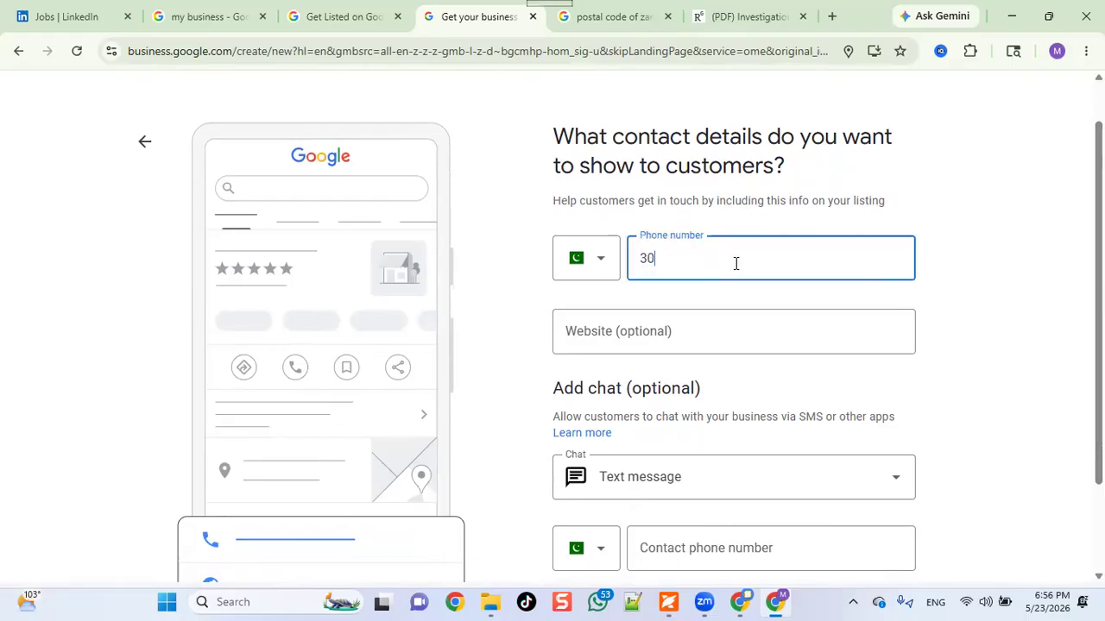
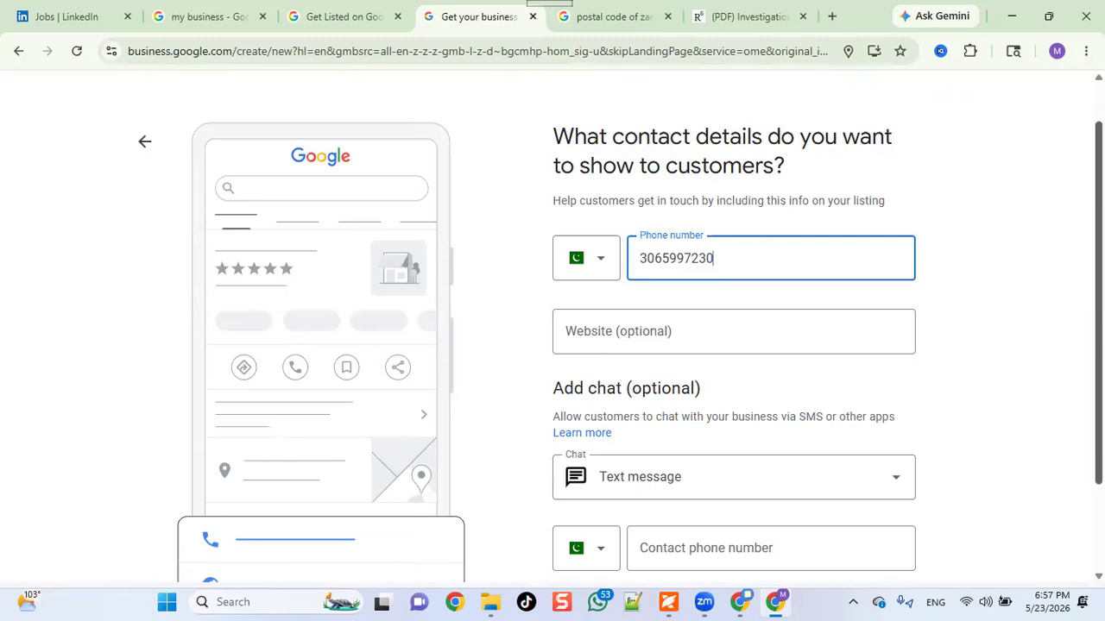
pyautogui.scroll(-1, 621, 339)
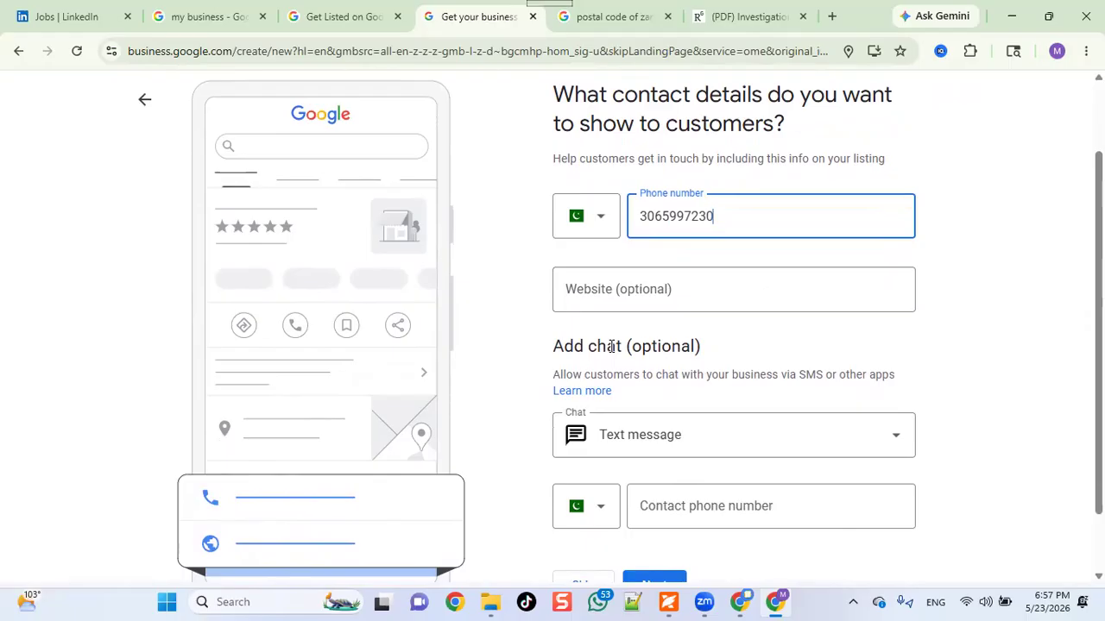
pyautogui.scroll(-1, 734, 346)
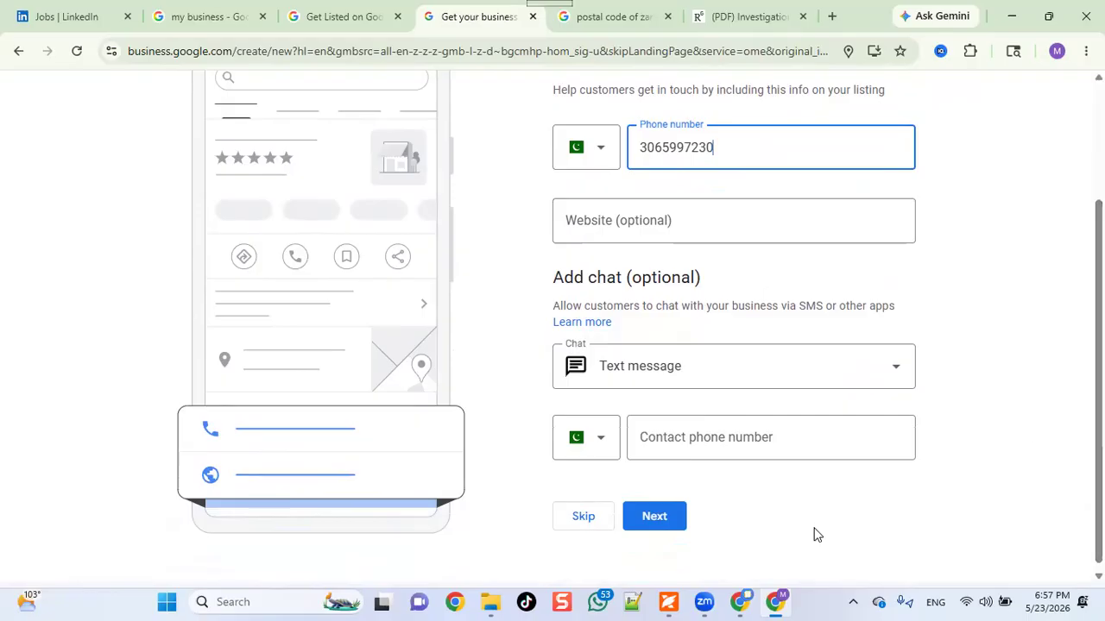
pyautogui.click(651, 528)
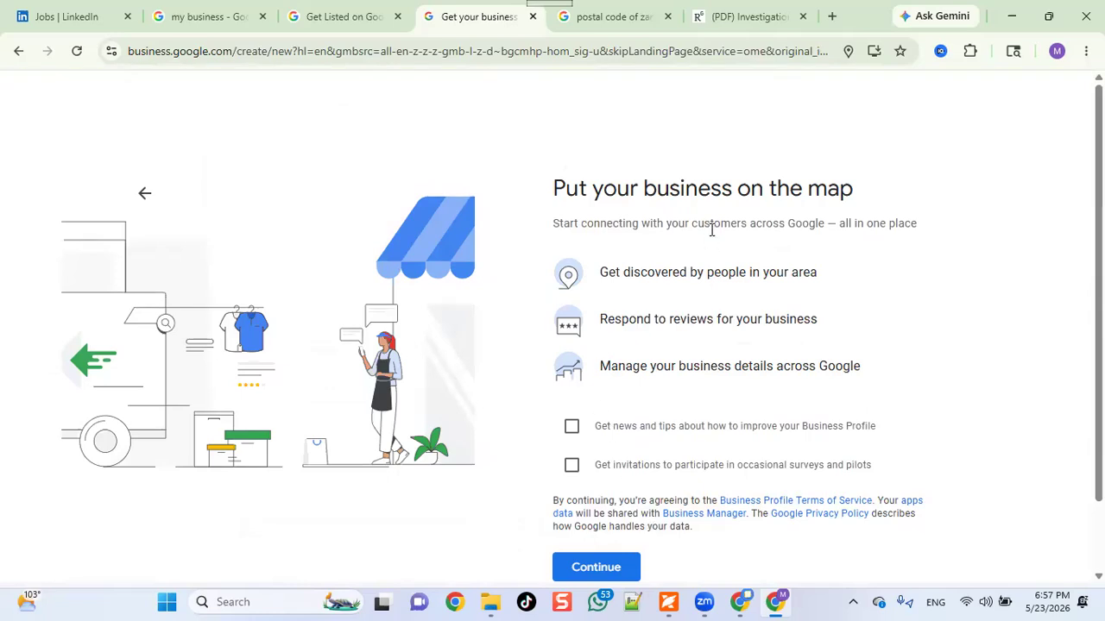
# Opt in to Business Profile news and tips and to survey invitations, then continue to verification.
pyautogui.scroll(-1, 711, 229)
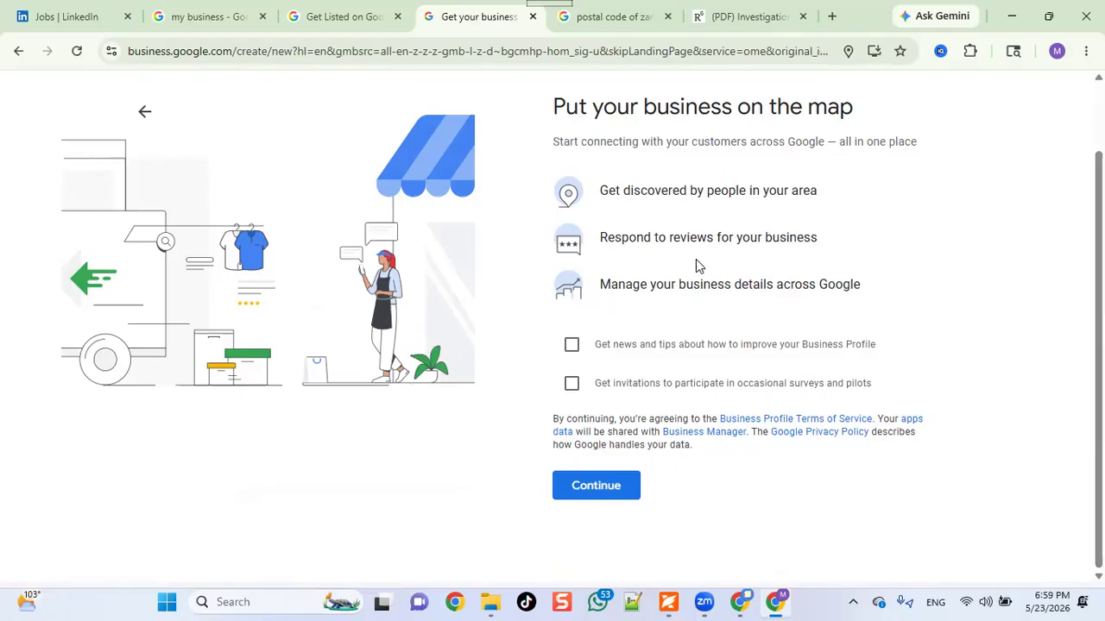
pyautogui.click(573, 346)
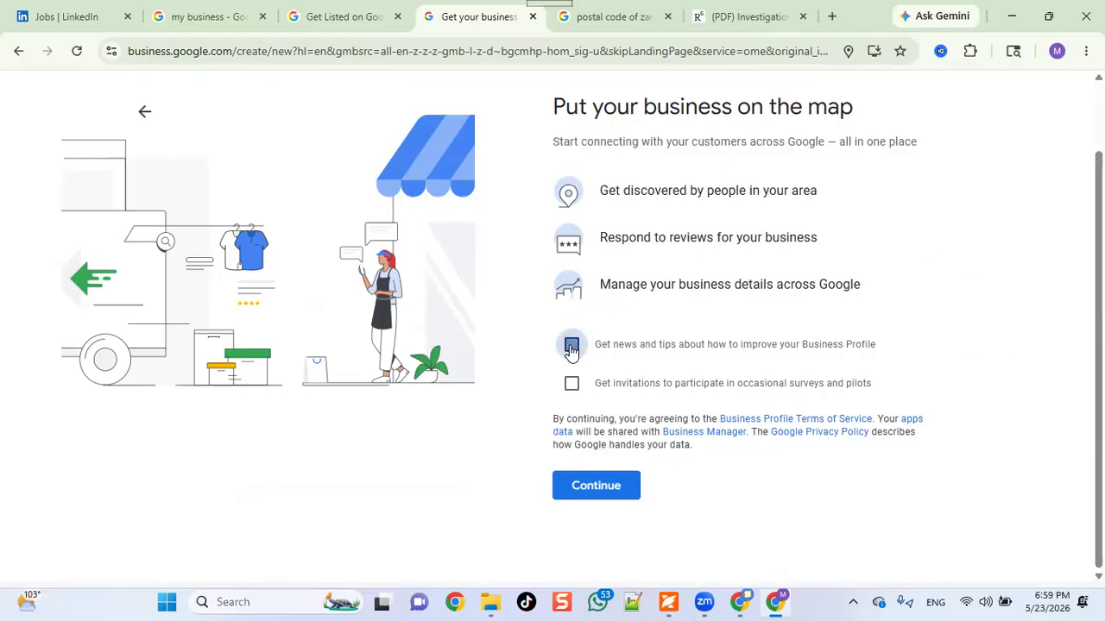
pyautogui.click(570, 386)
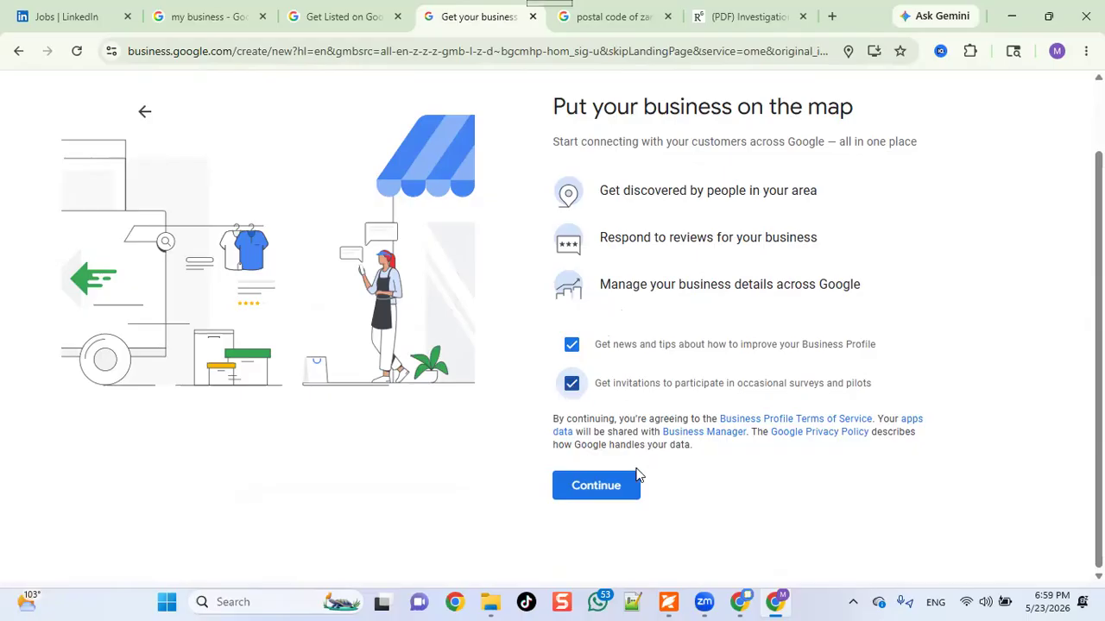
pyautogui.click(612, 488)
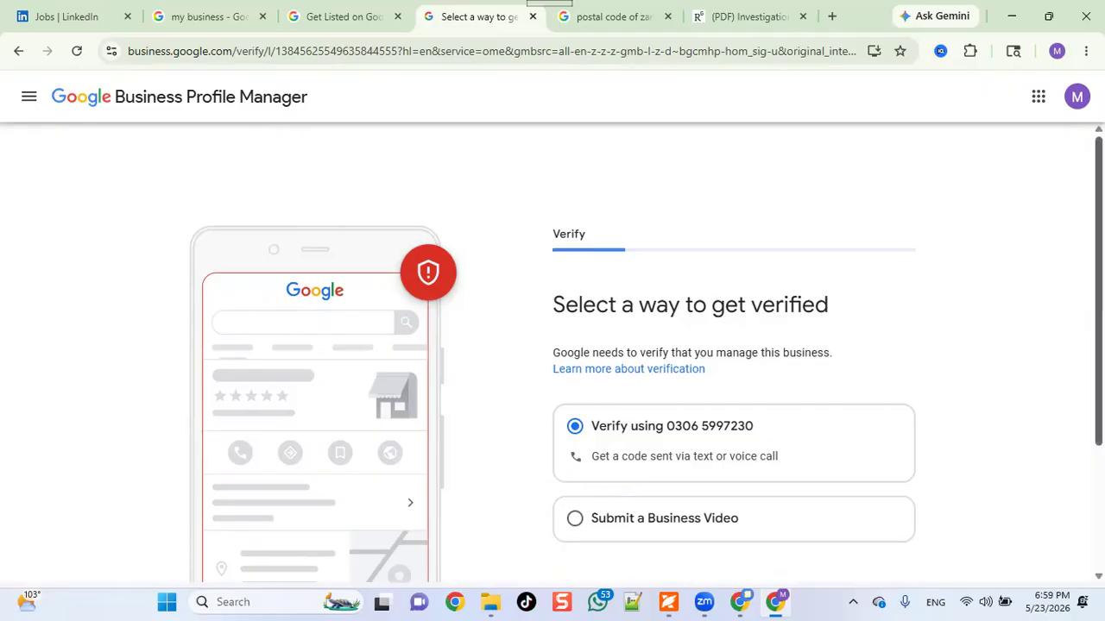
# Choose phone-code verification with 'Text message' delivery and send the code.
pyautogui.scroll(-2, 552, 346)
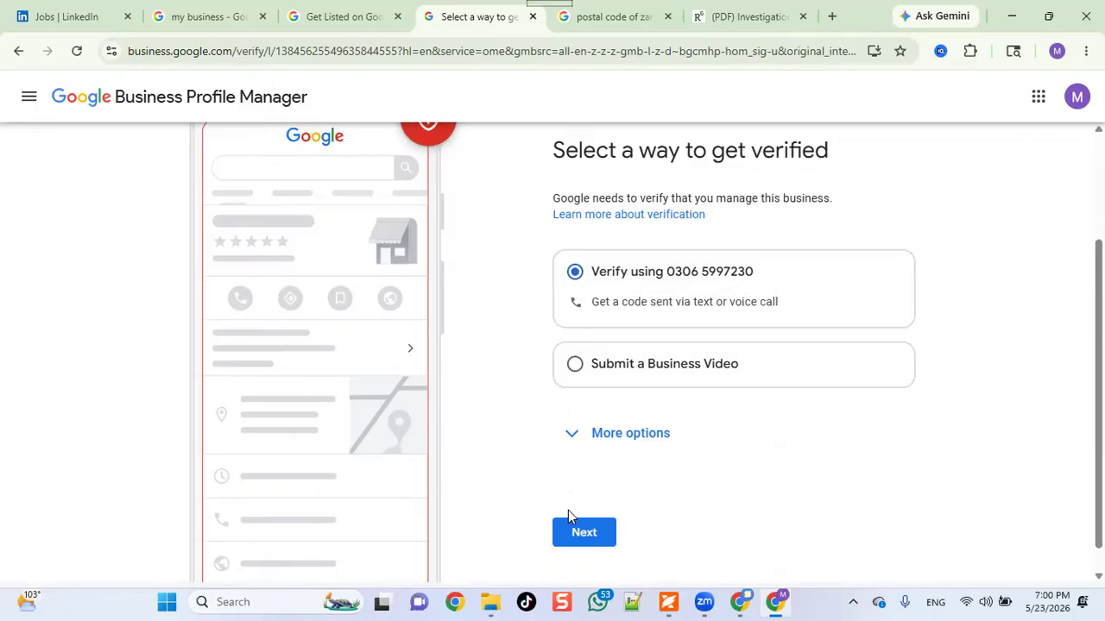
pyautogui.click(582, 532)
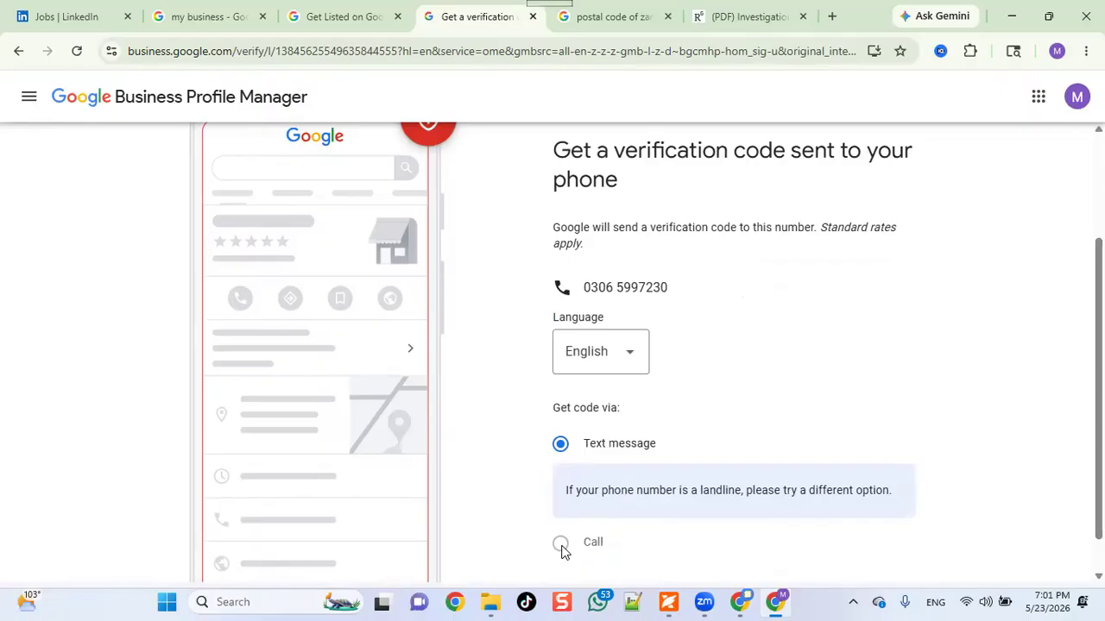
pyautogui.scroll(-1, 693, 466)
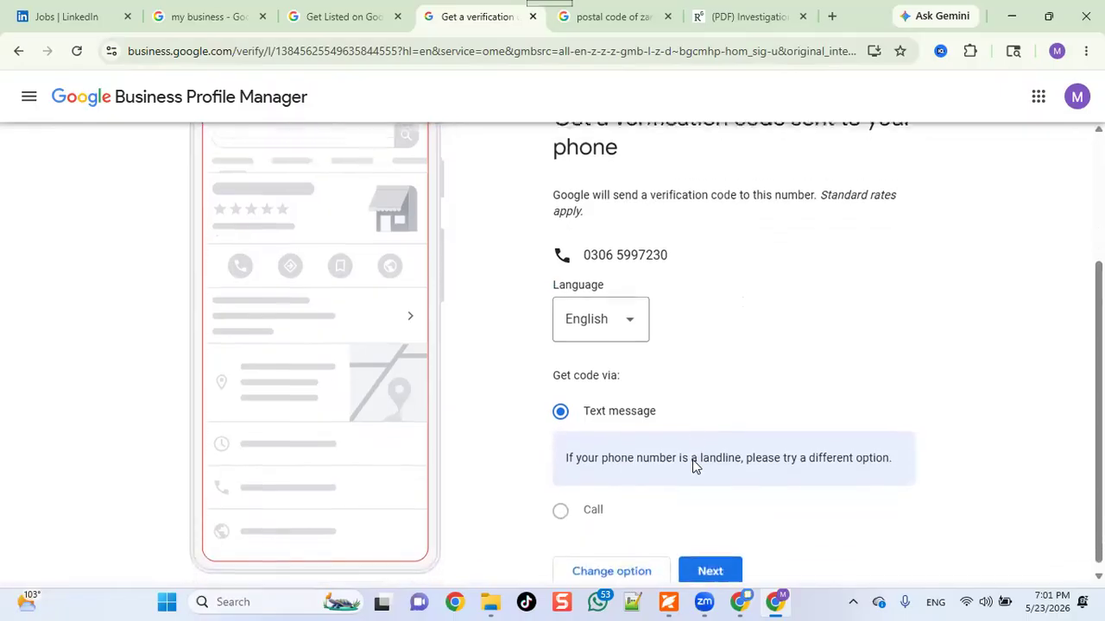
pyautogui.click(717, 573)
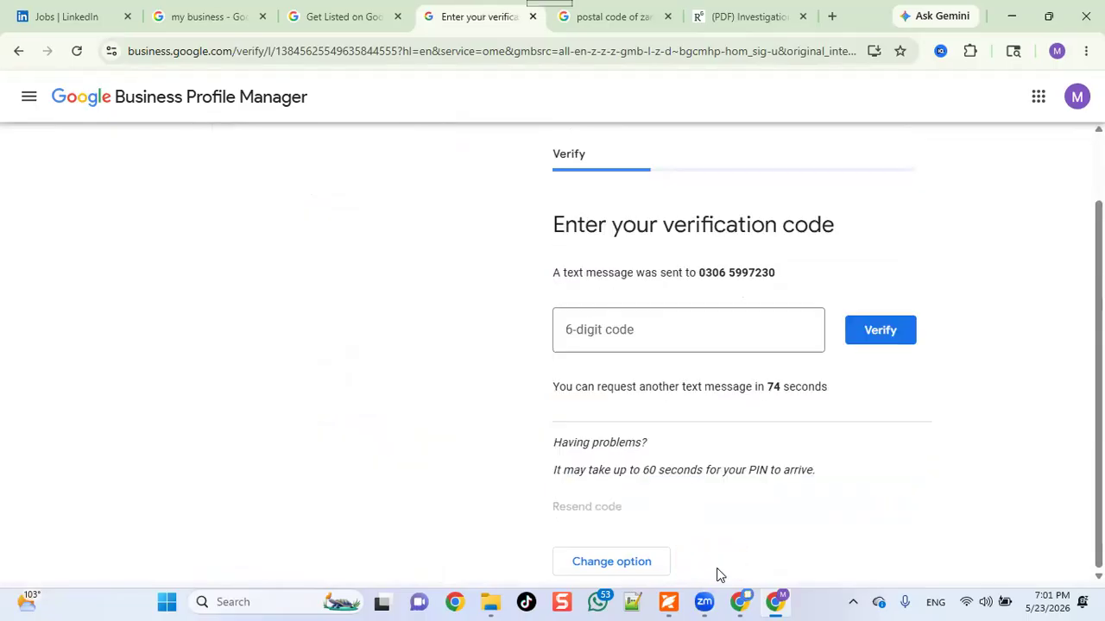
# Wait at the 6-digit code field, then request a resend when the code doesn't arrive.
pyautogui.click(604, 333)
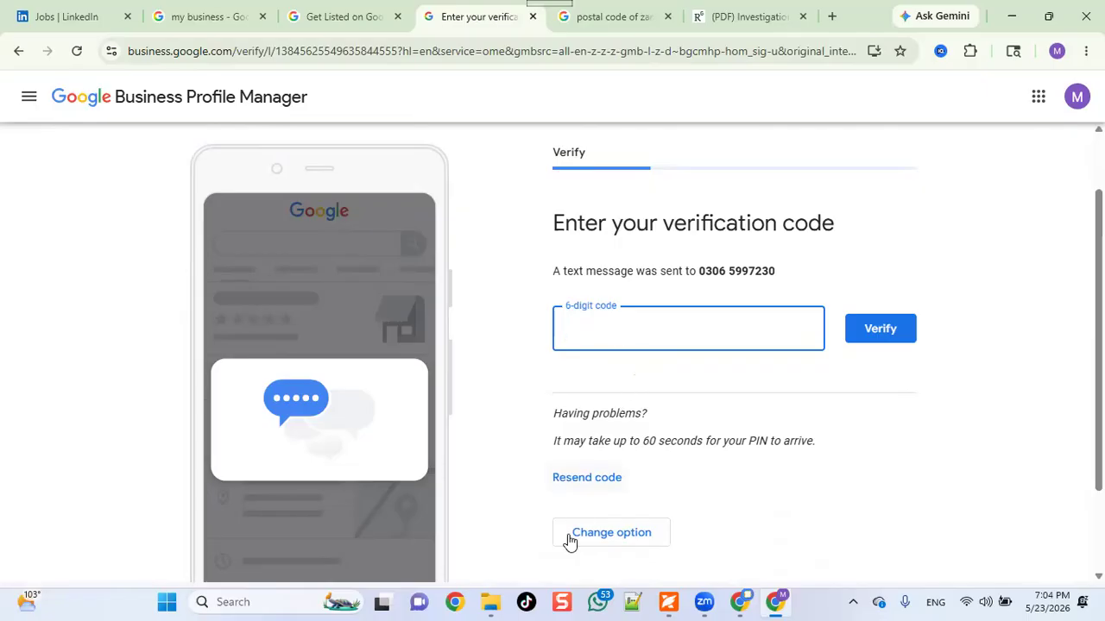
pyautogui.click(585, 486)
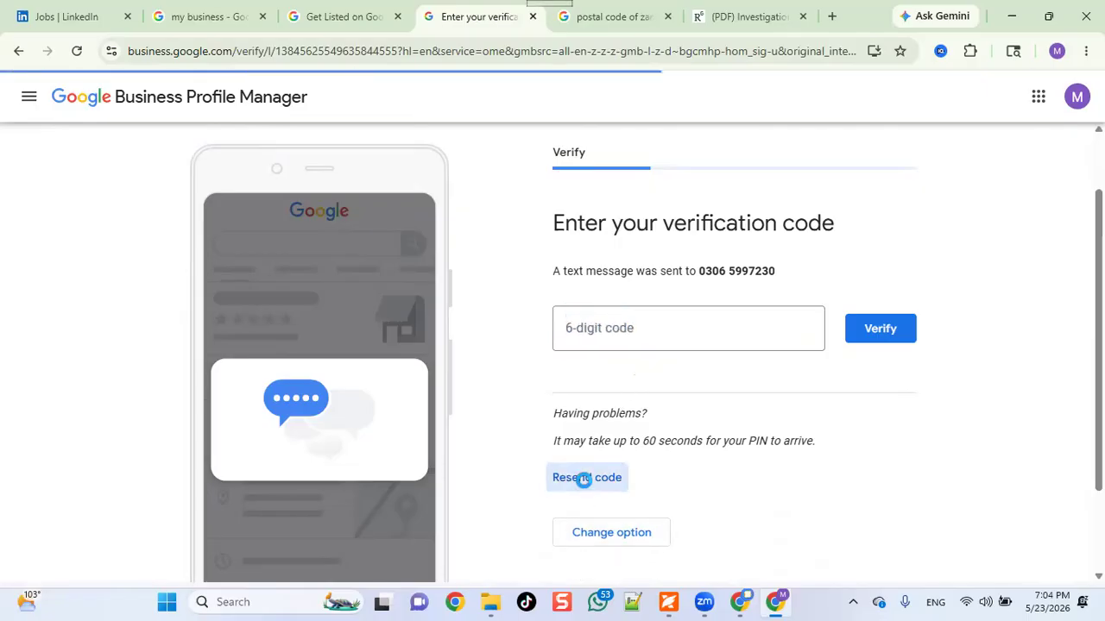
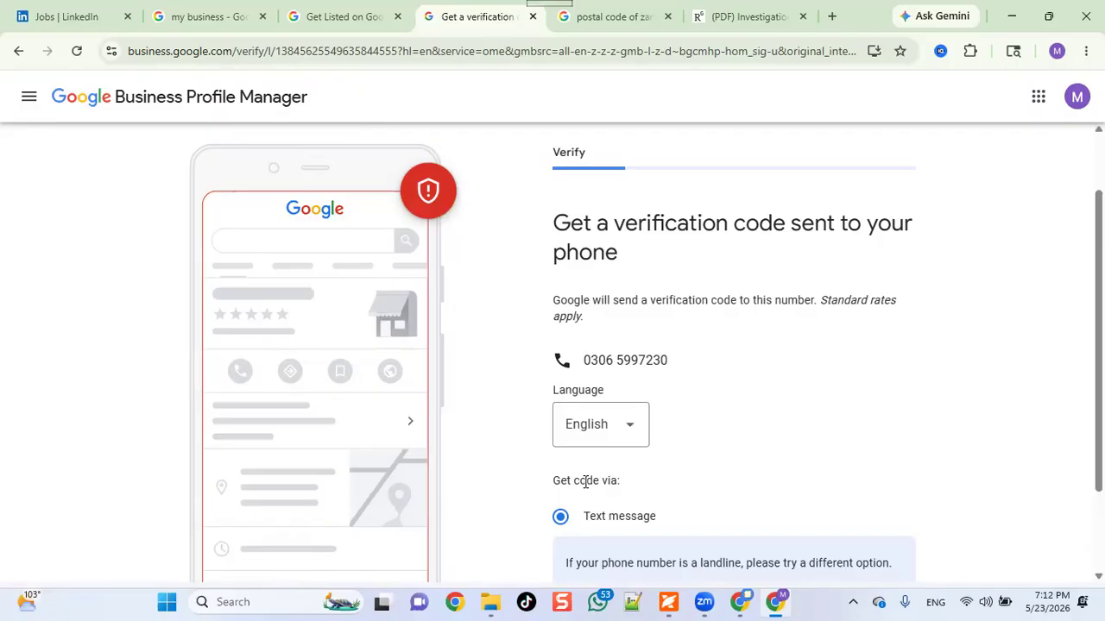
# Send the verification code again by text message to the business phone number.
pyautogui.moveTo(585, 482); pyautogui.dragTo(600, 504)
pyautogui.scroll(-1, 602, 507)
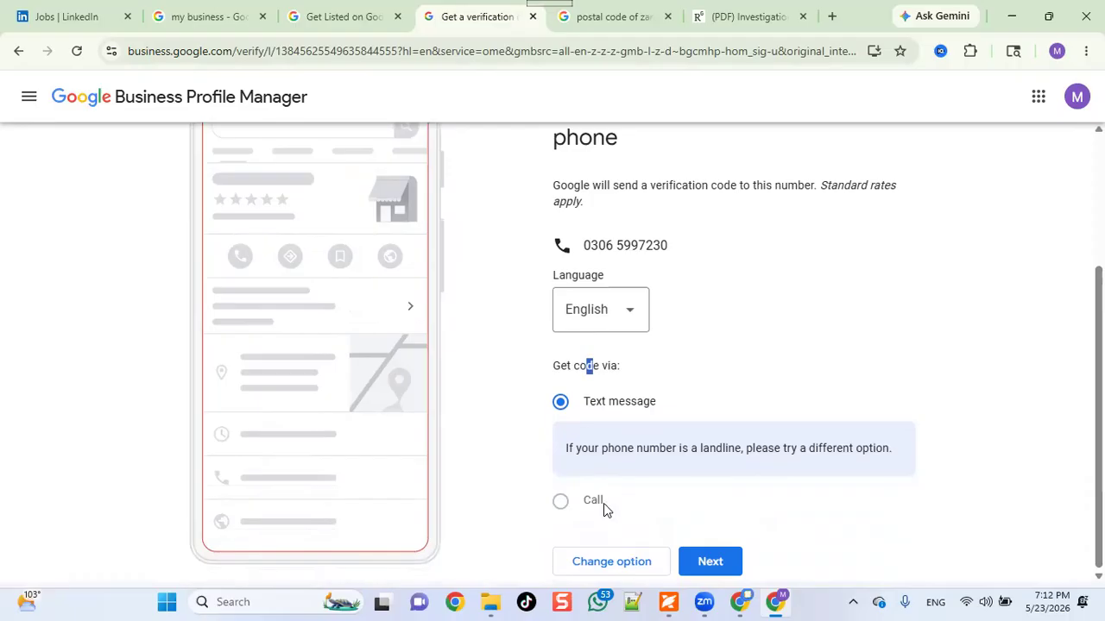
pyautogui.click(702, 564)
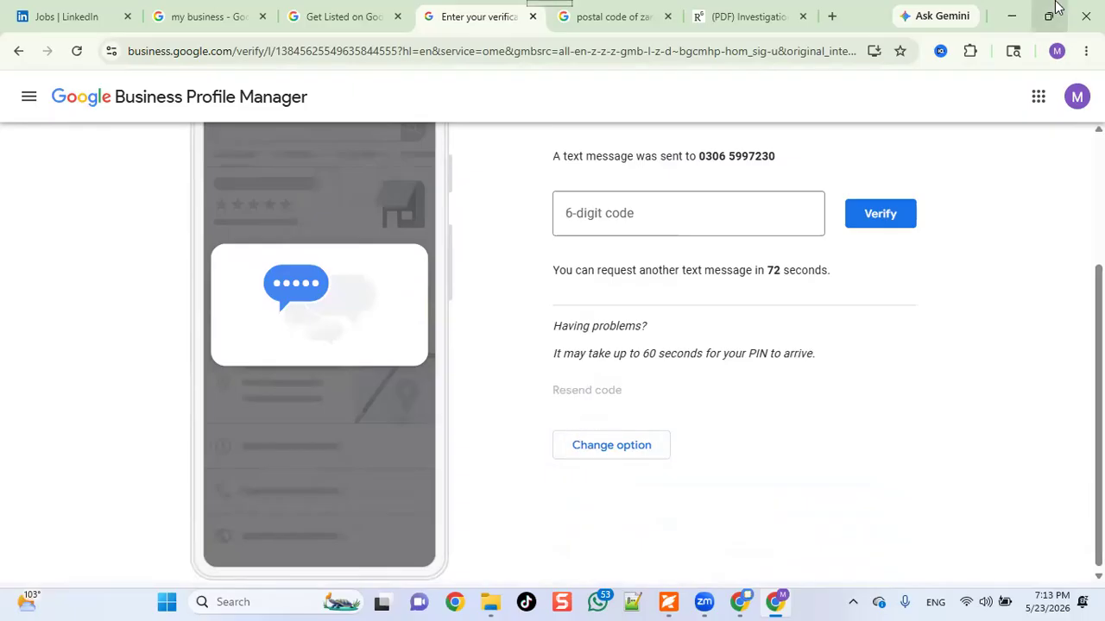
# Wait on the 'Enter your verification code' page for the 6-digit texted code.
pyautogui.moveTo(1057, 8)
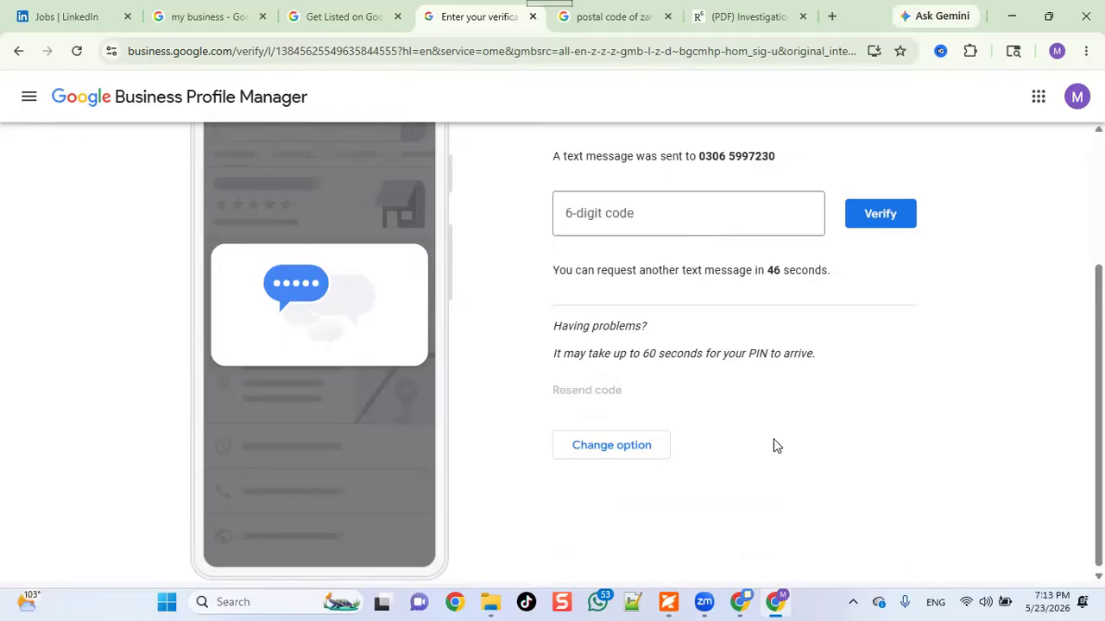
# Change the verification method from phone code to 'Submit a Business Video'.
pyautogui.click(616, 462)
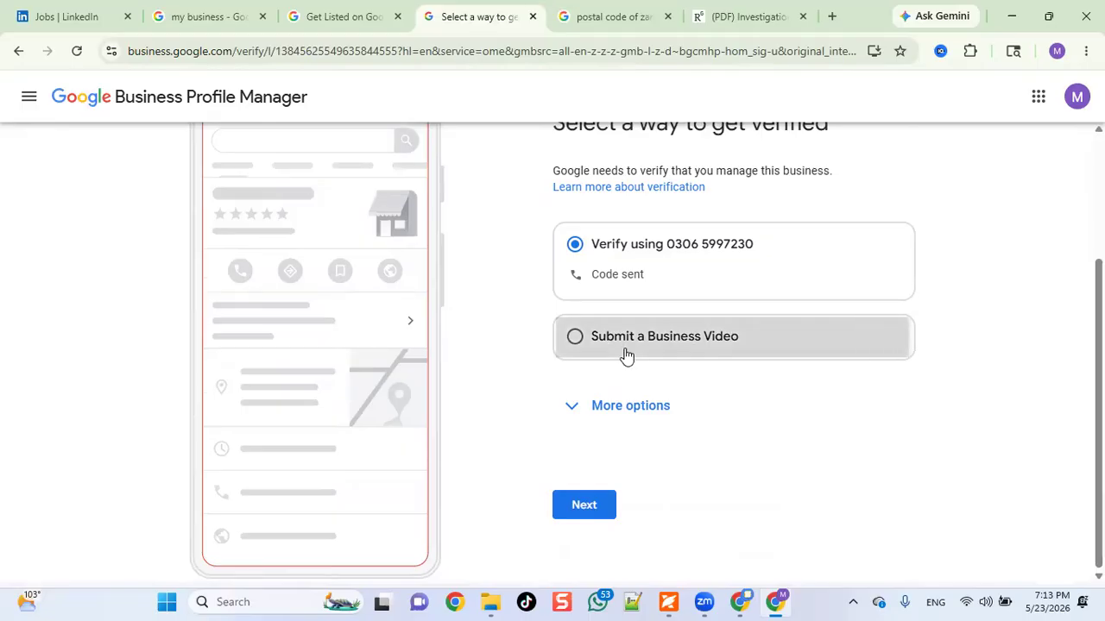
pyautogui.click(620, 349)
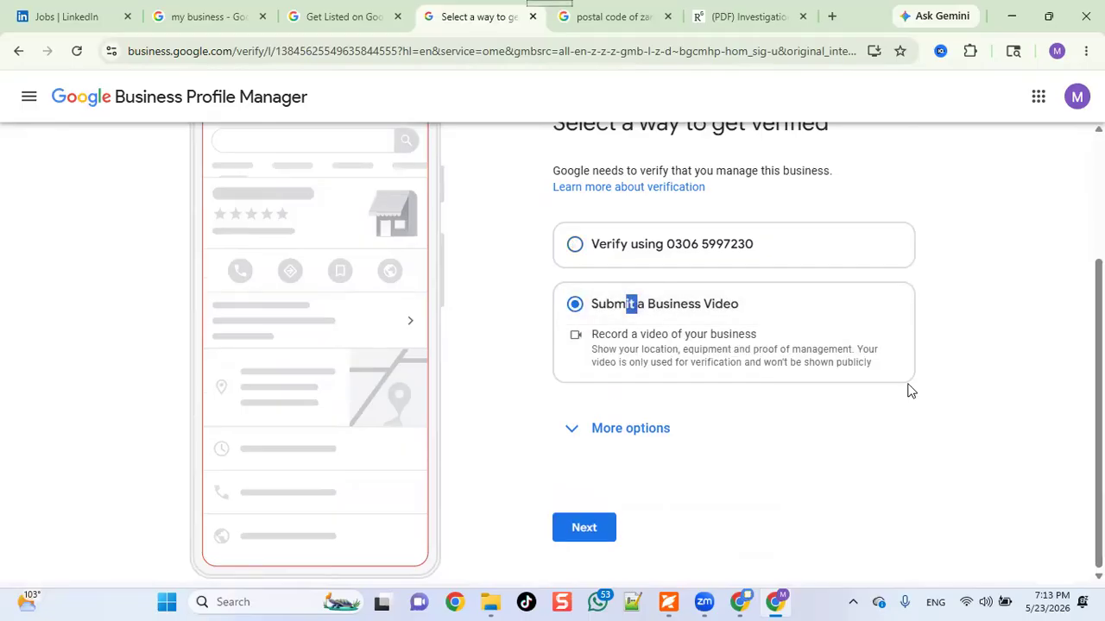